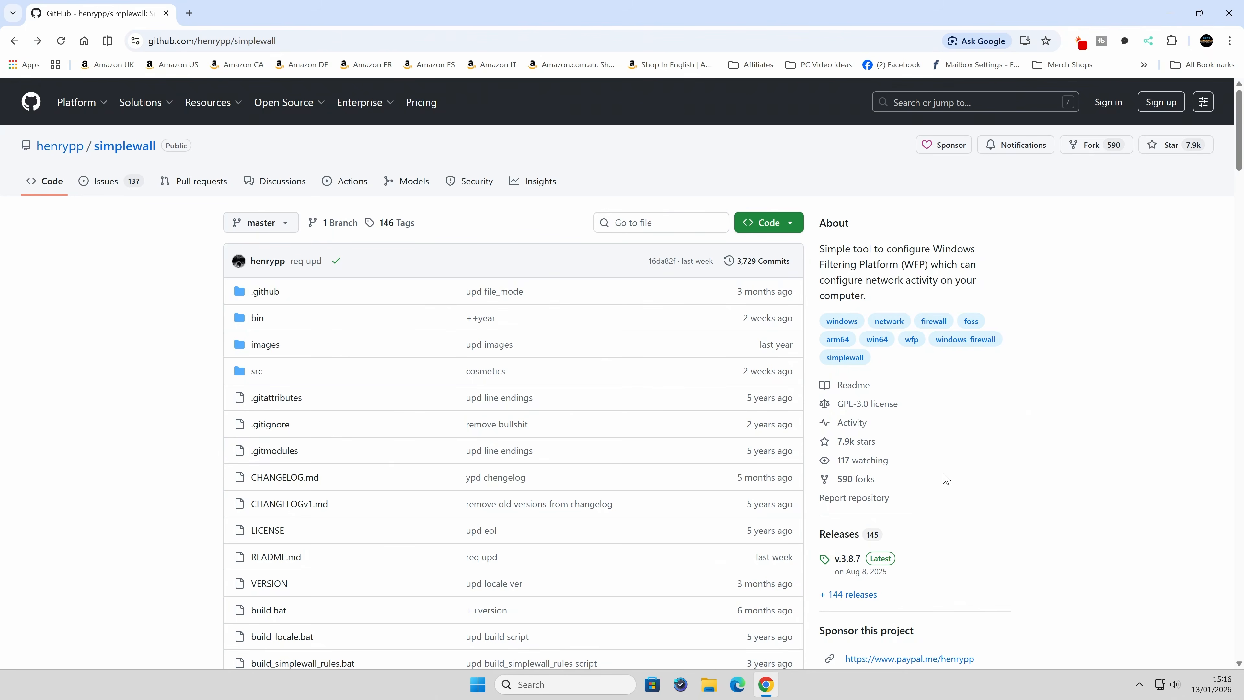
- Download simplewall-3.8.7-setup.exe from the latest release's assets to the Desktop and close the browser
scroll(945, 478, "down", 1)
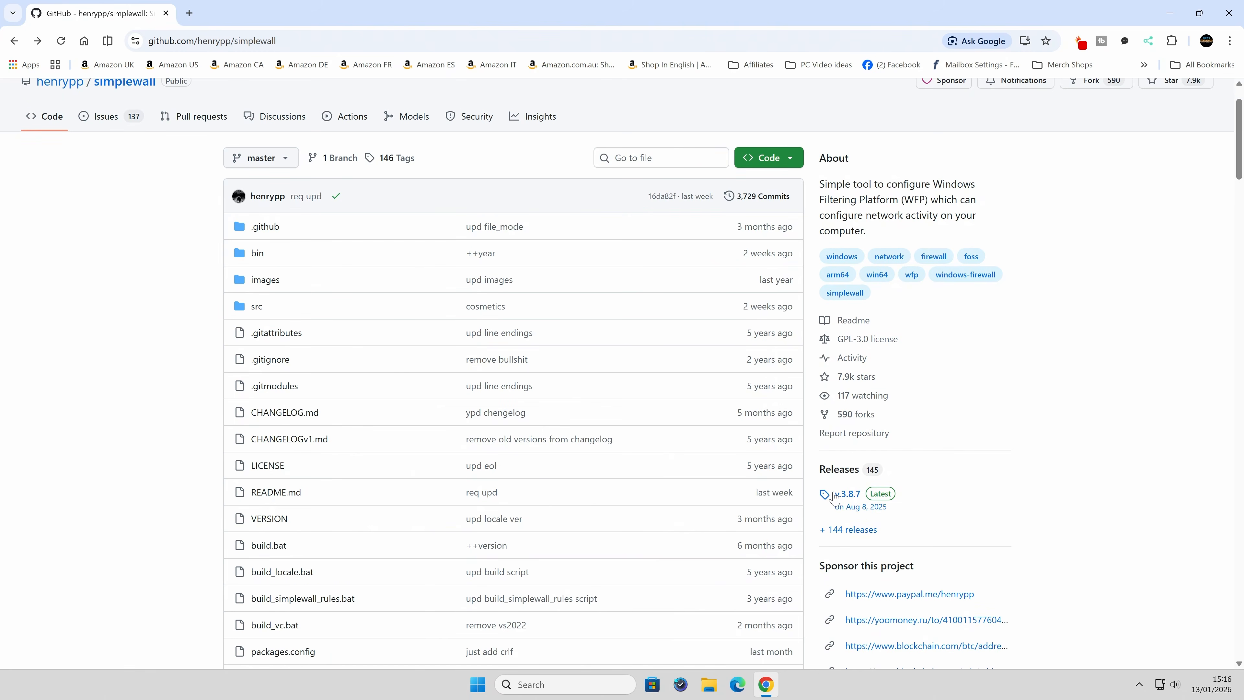
left_click(880, 498)
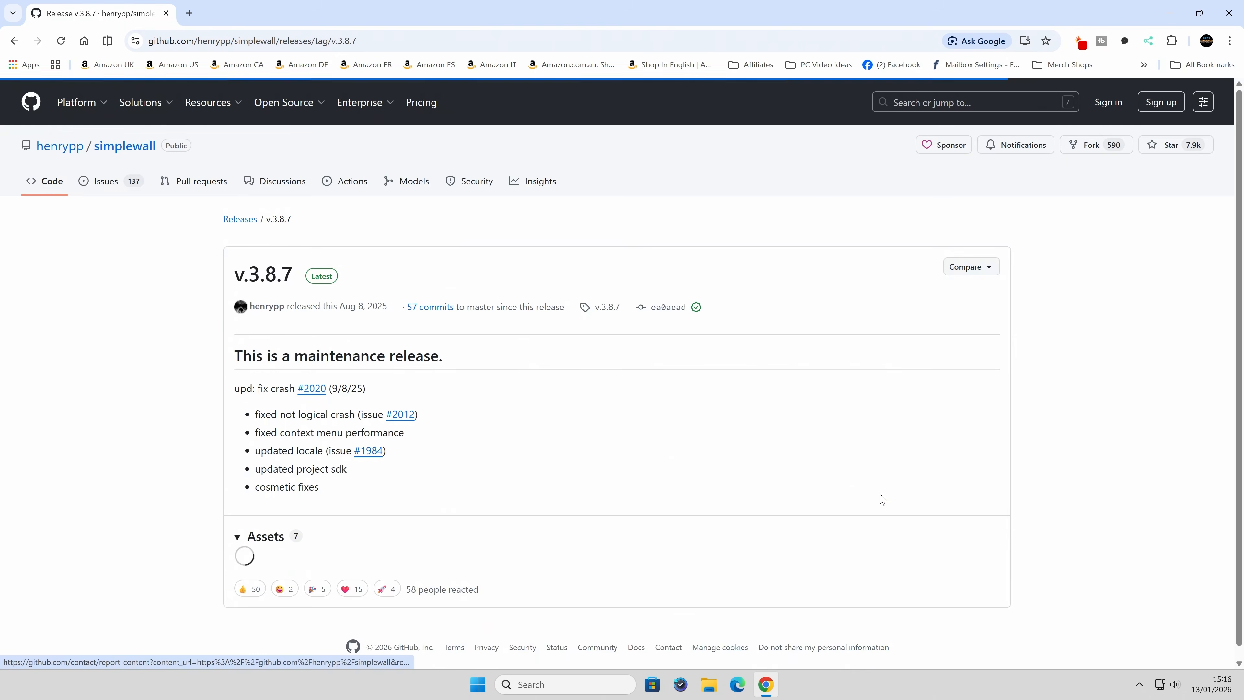
scroll(514, 409, "down", 4)
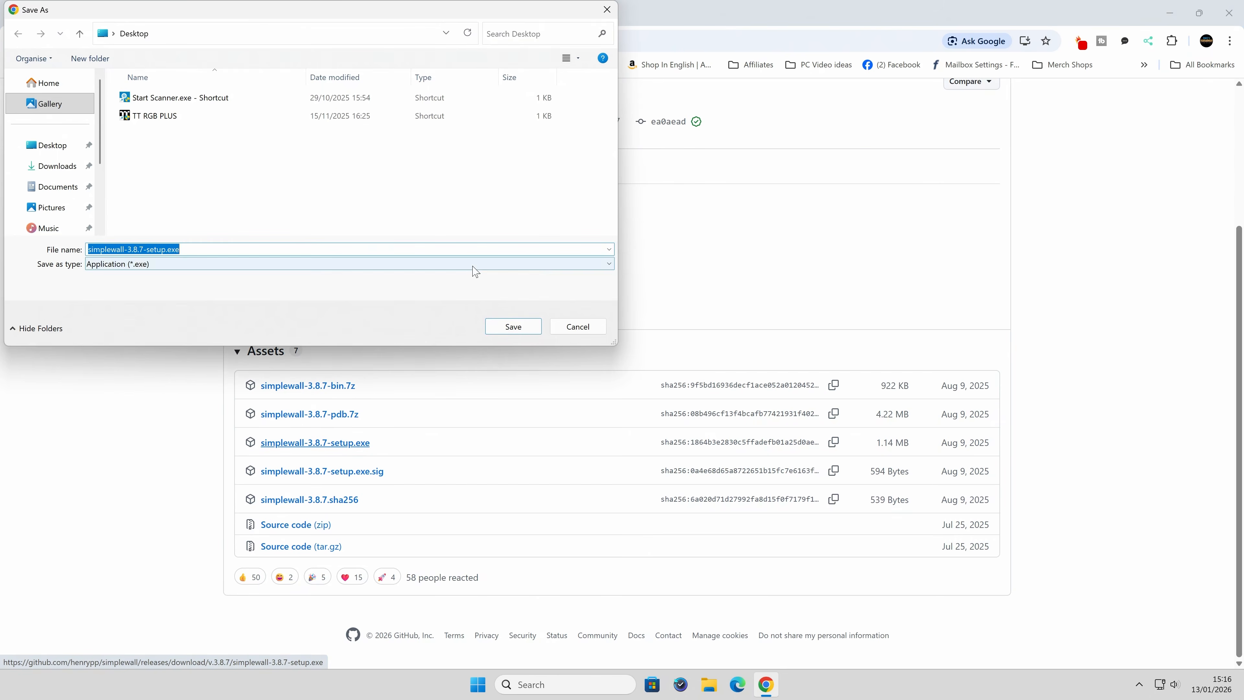
left_click(511, 325)
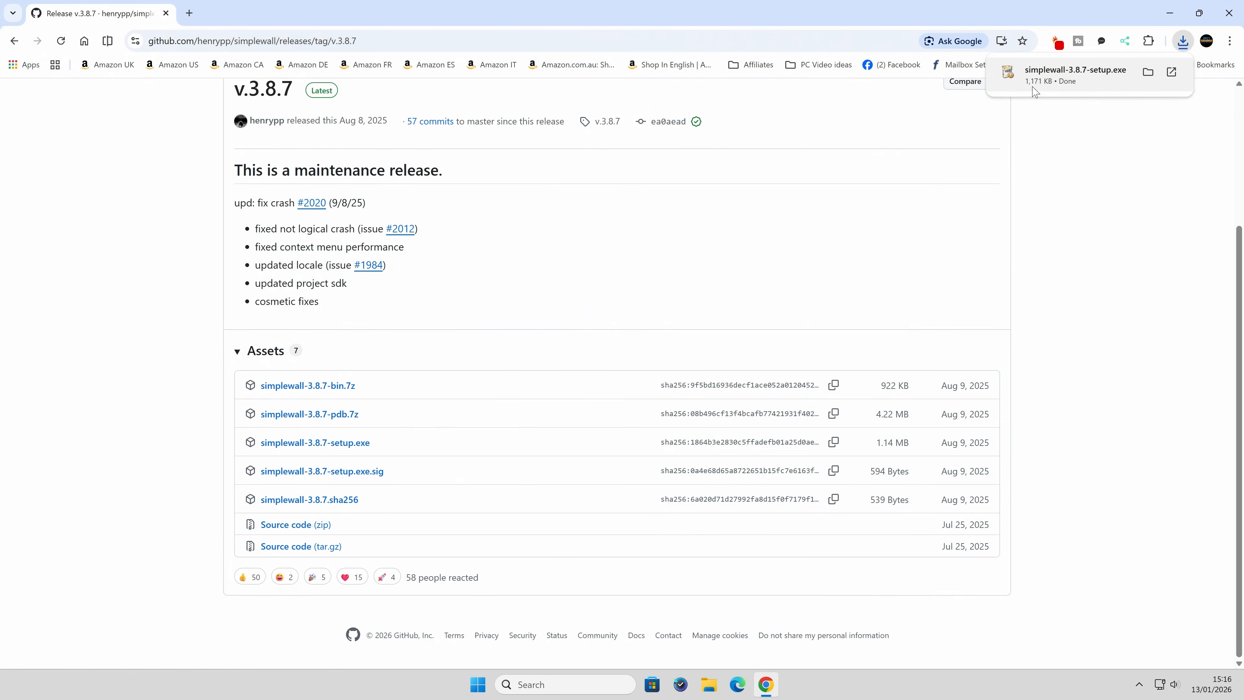
left_click(1228, 14)
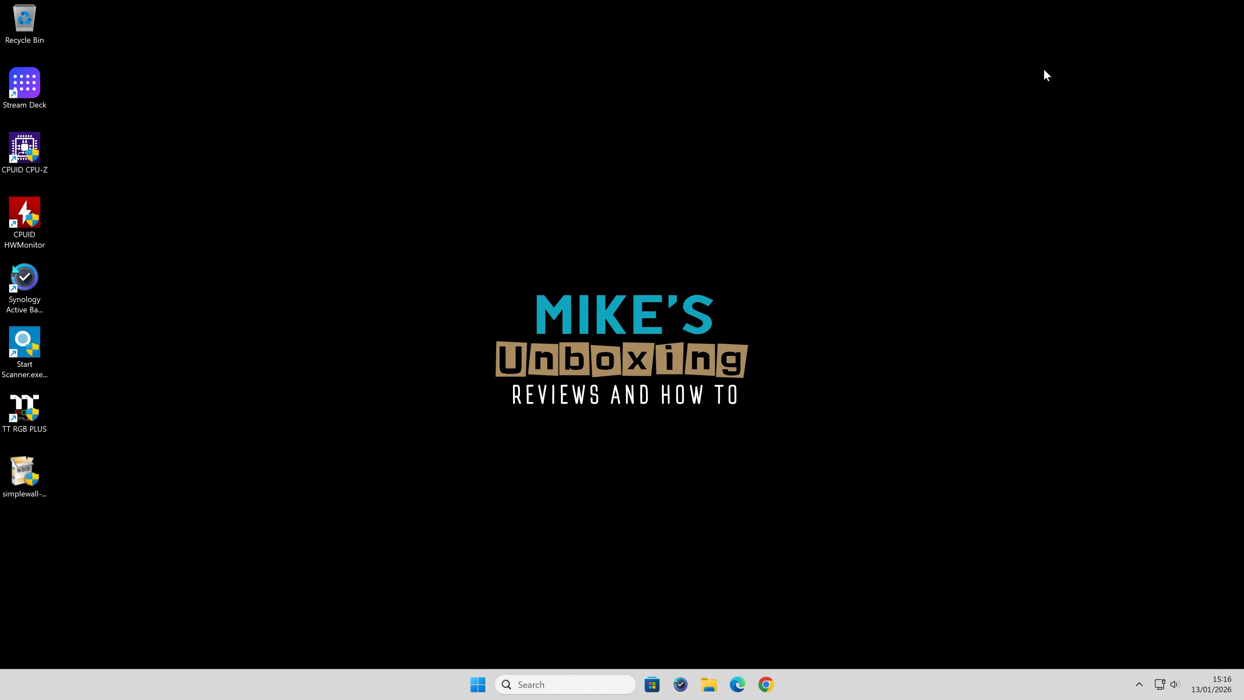
- Launch the downloaded simplewall installer, allow it to make changes to the device, and choose English as the installer language
double_click(22, 477)
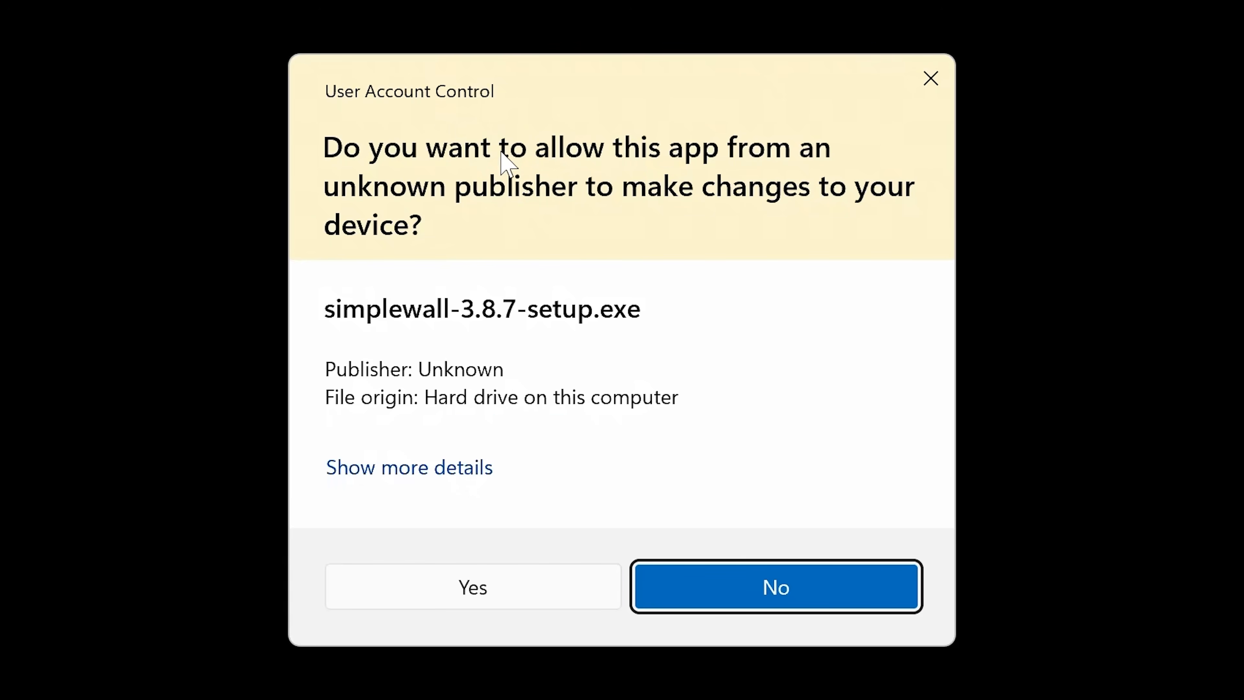
left_click(452, 587)
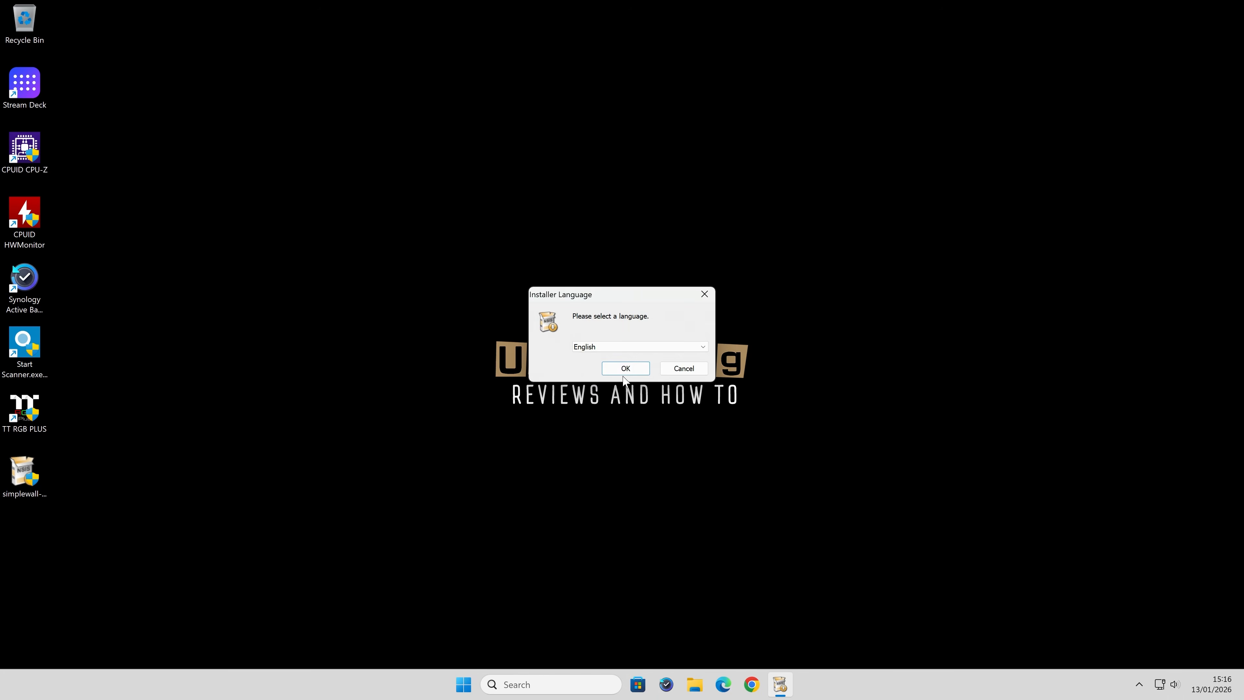
left_click(618, 347)
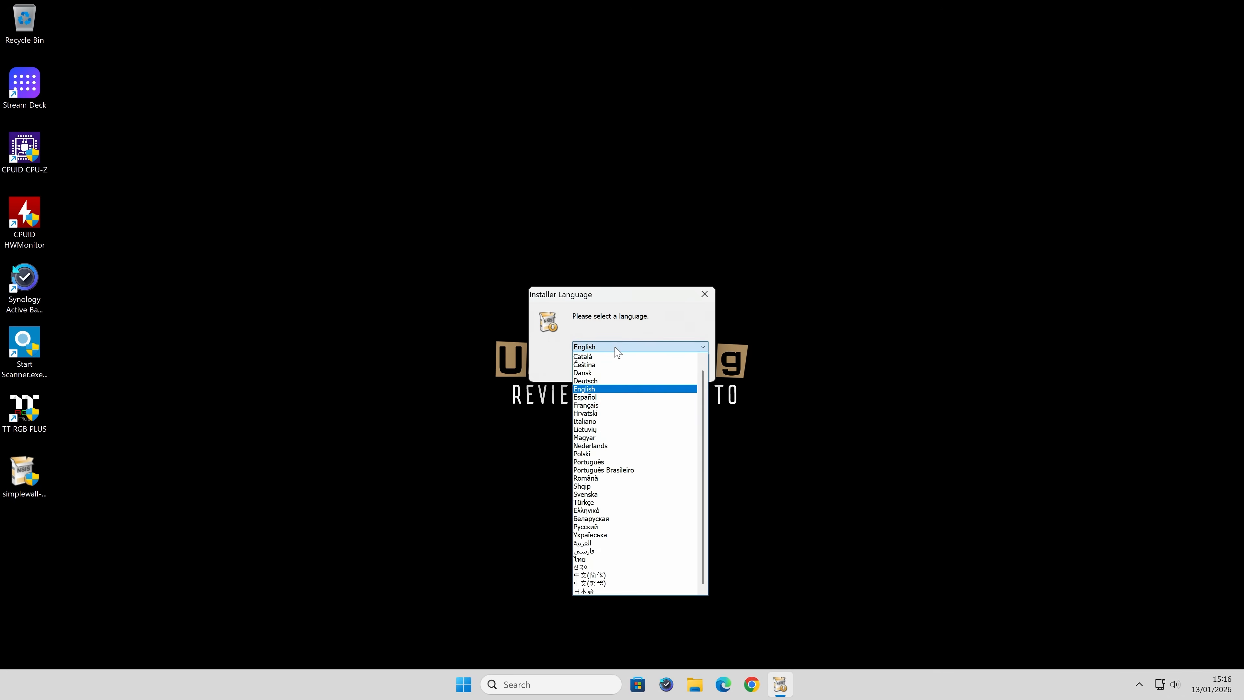
left_click(638, 389)
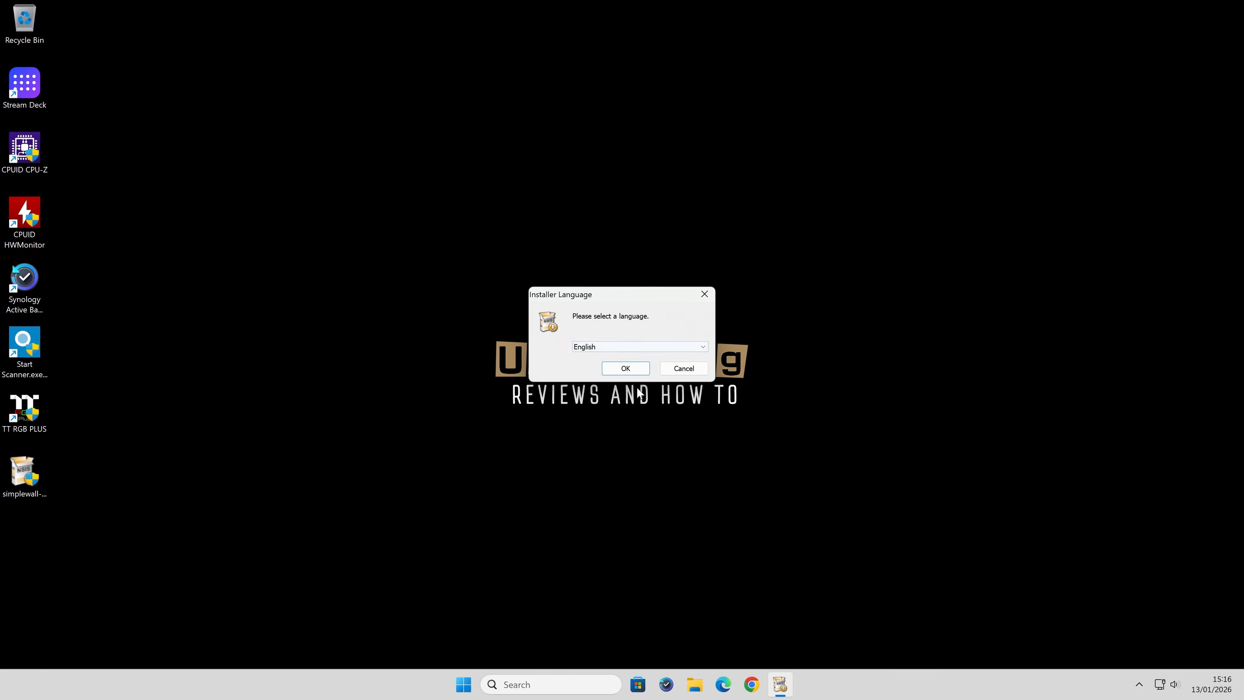
left_click(623, 375)
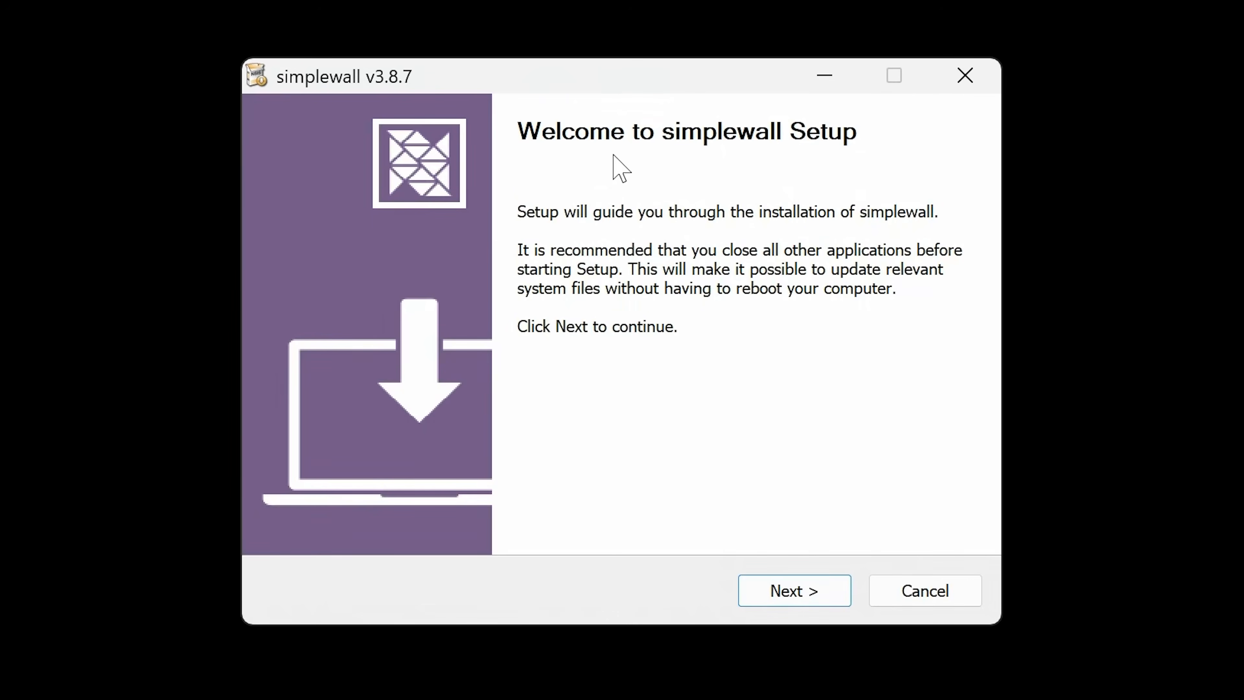
- Accept the license agreement and install simplewall in C:\Program Files\simplewall with the default components
left_click(779, 592)
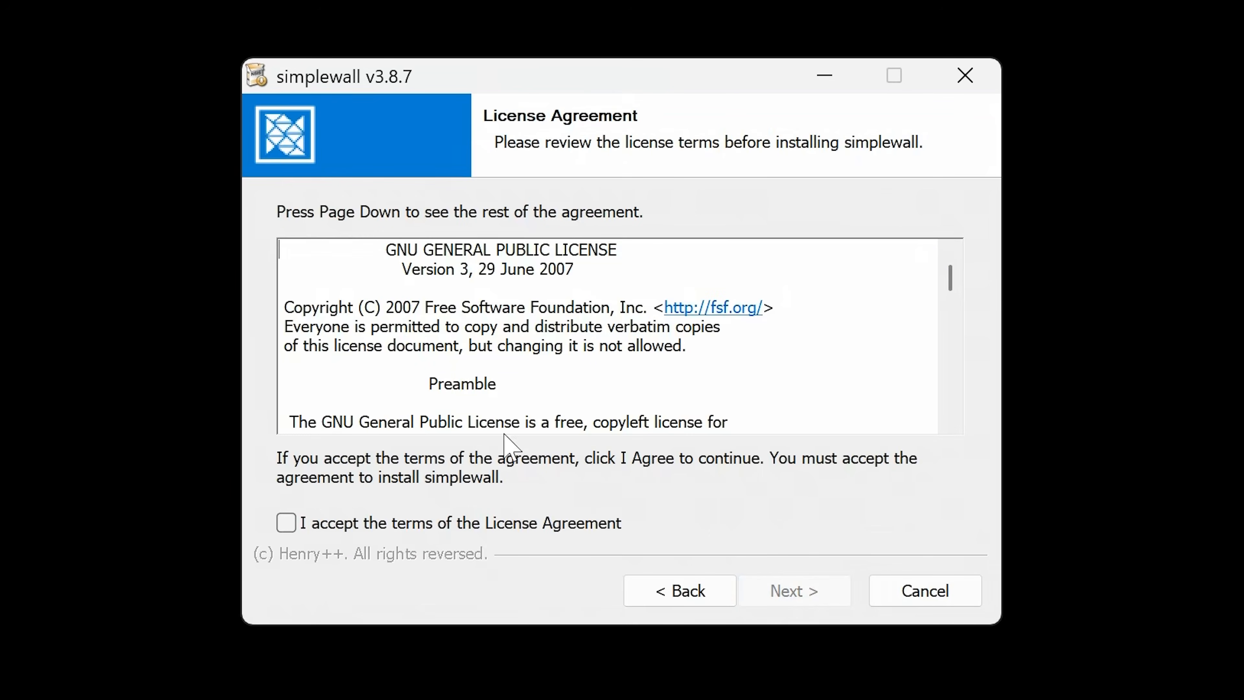
left_click(380, 523)
left_click(798, 605)
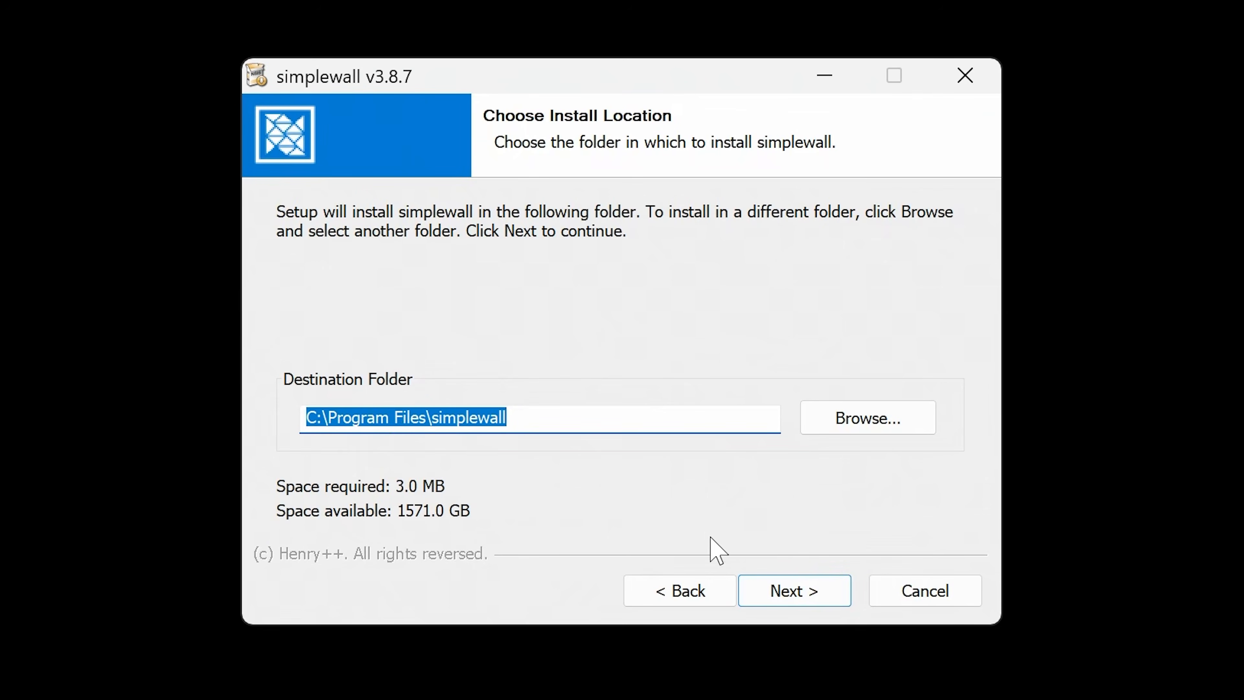
left_click(804, 594)
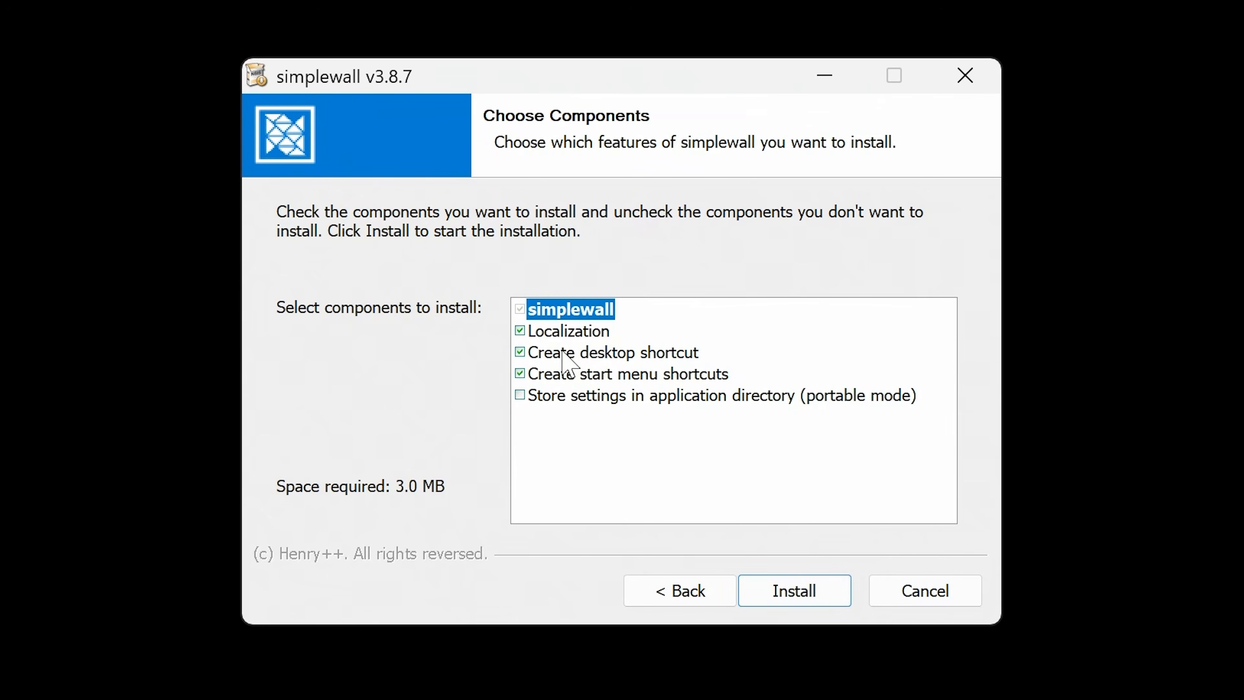
left_click(792, 591)
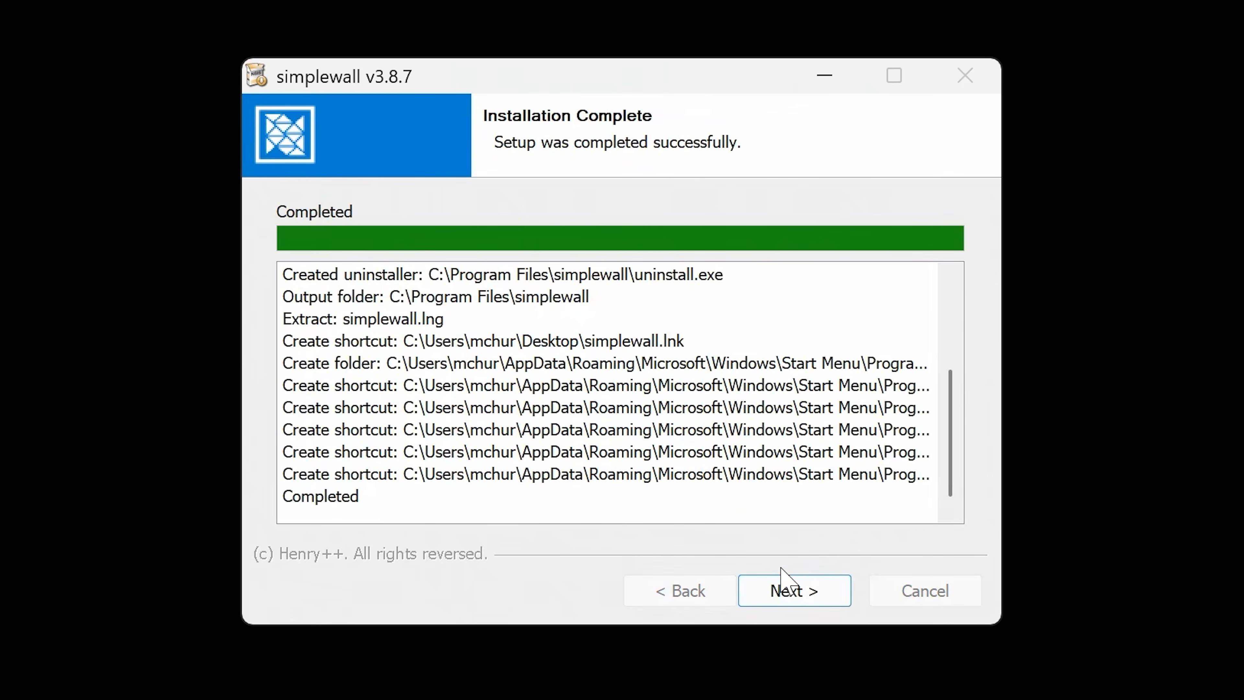
left_click(771, 594)
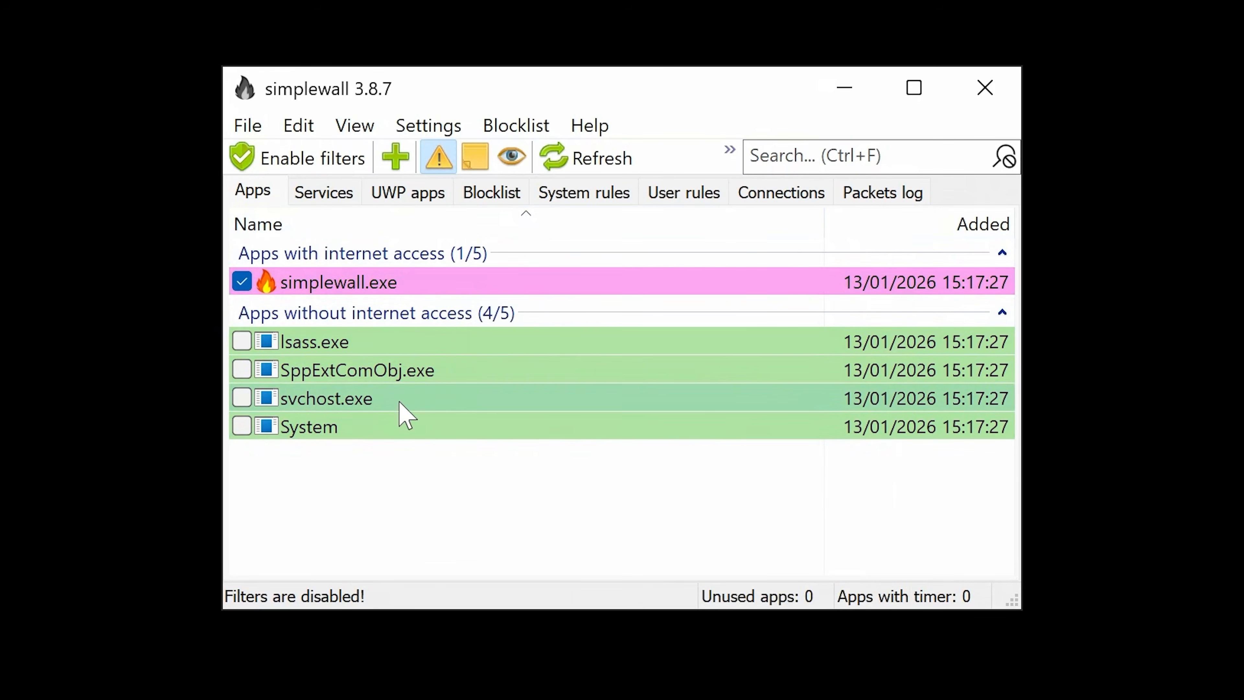
- Review the apps with and without internet access, and enable the simplewall.exe entry
mouse_move(403, 402)
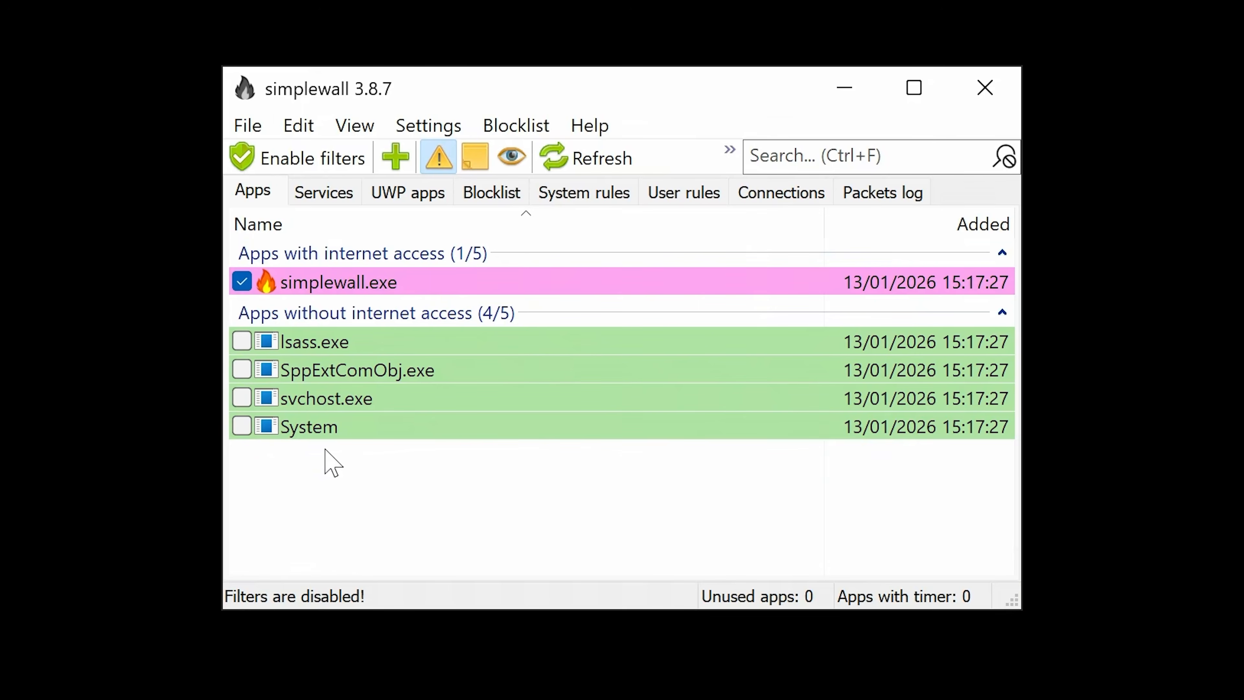
mouse_move(282, 345)
mouse_move(346, 293)
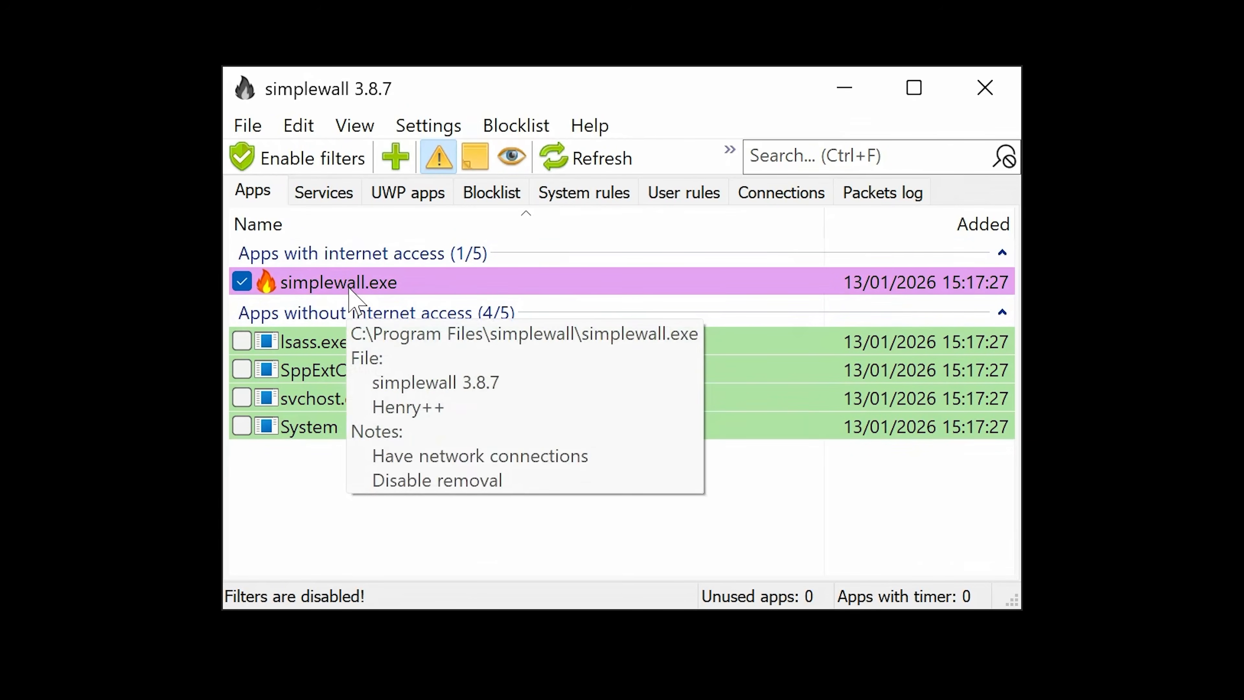
right_click(364, 292)
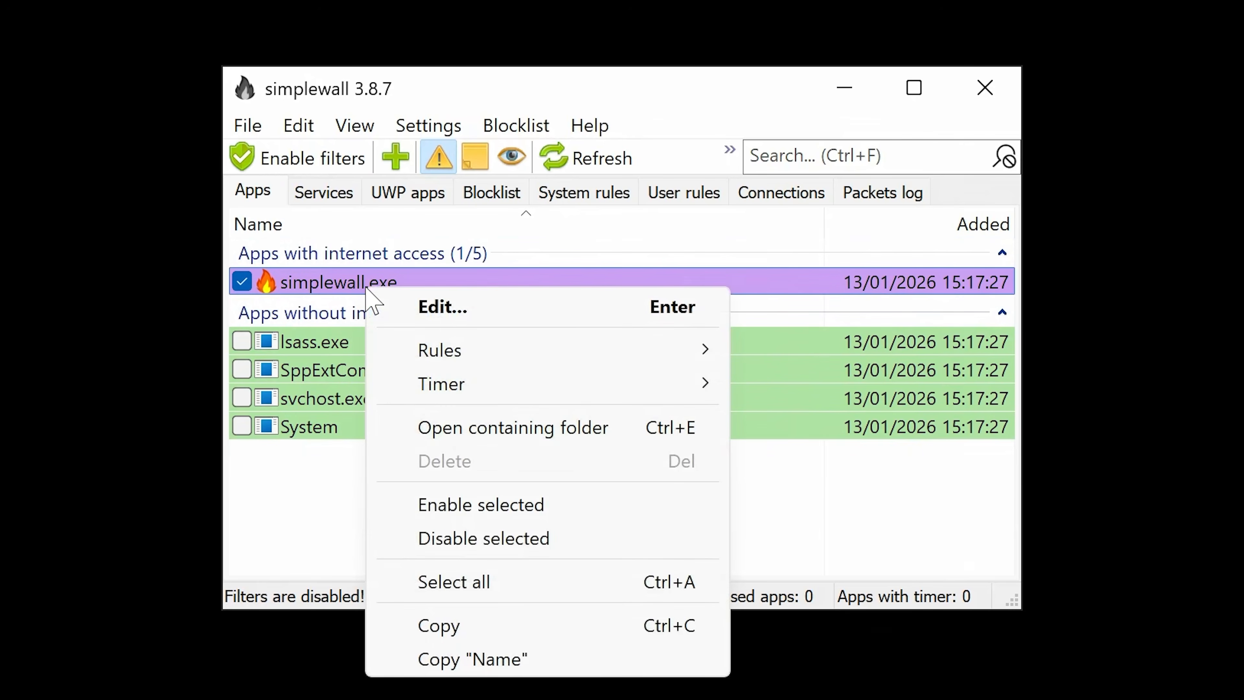
left_click(492, 512)
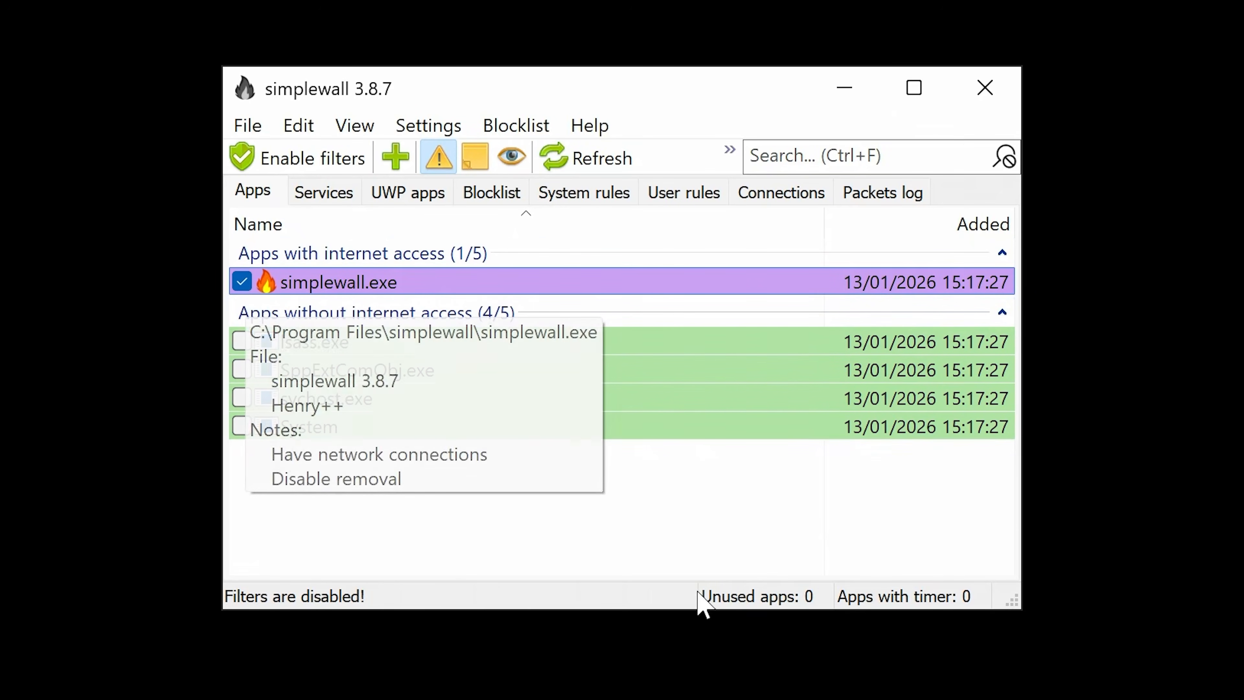
mouse_move(386, 380)
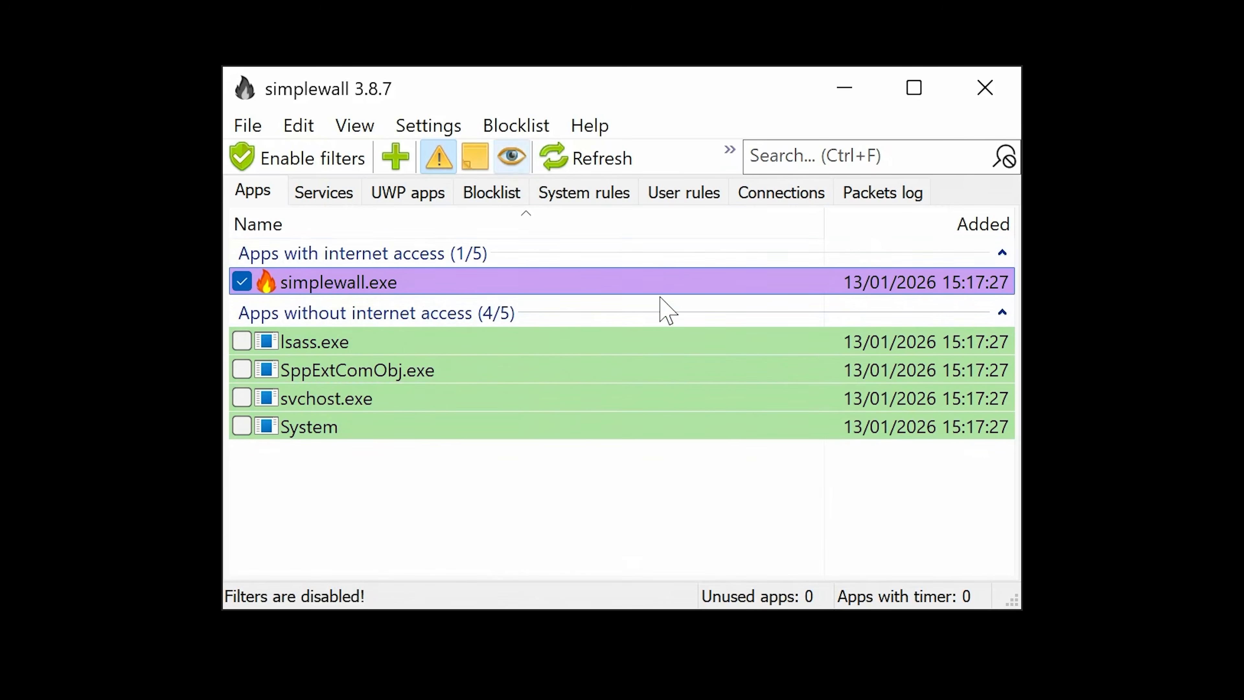
mouse_move(738, 360)
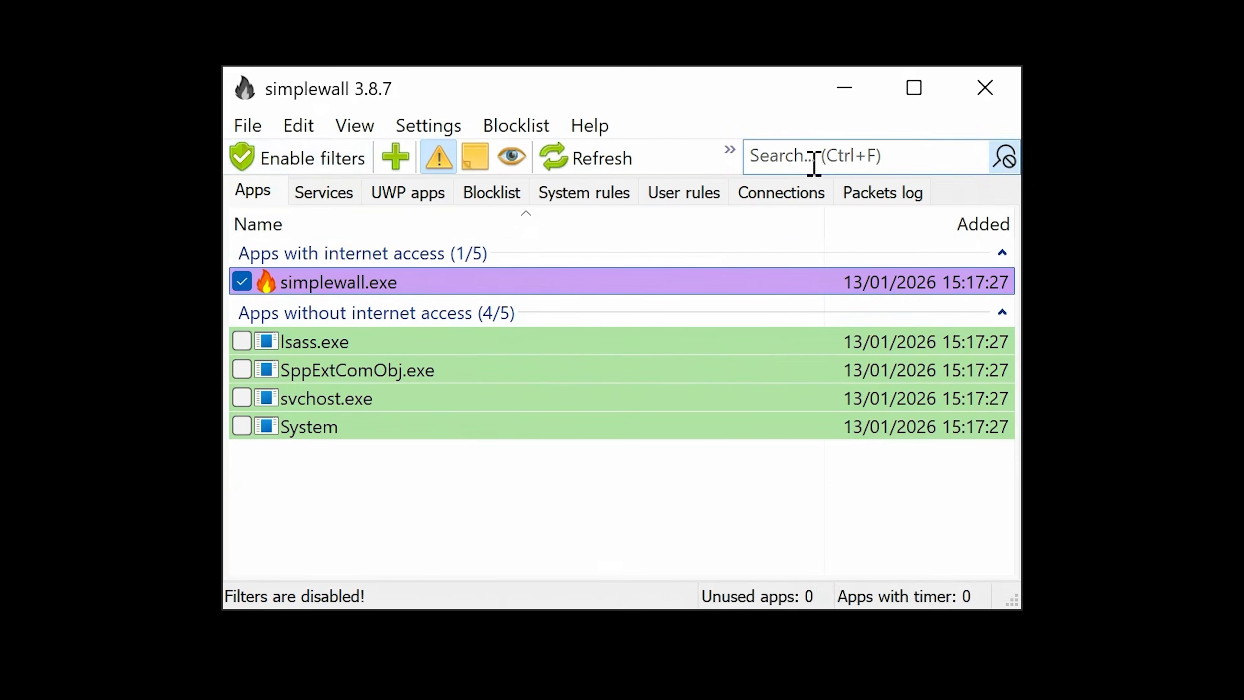
- Examine the services, UWP apps, blocklist, system rules, user rules, active connections and packets log
left_click(324, 193)
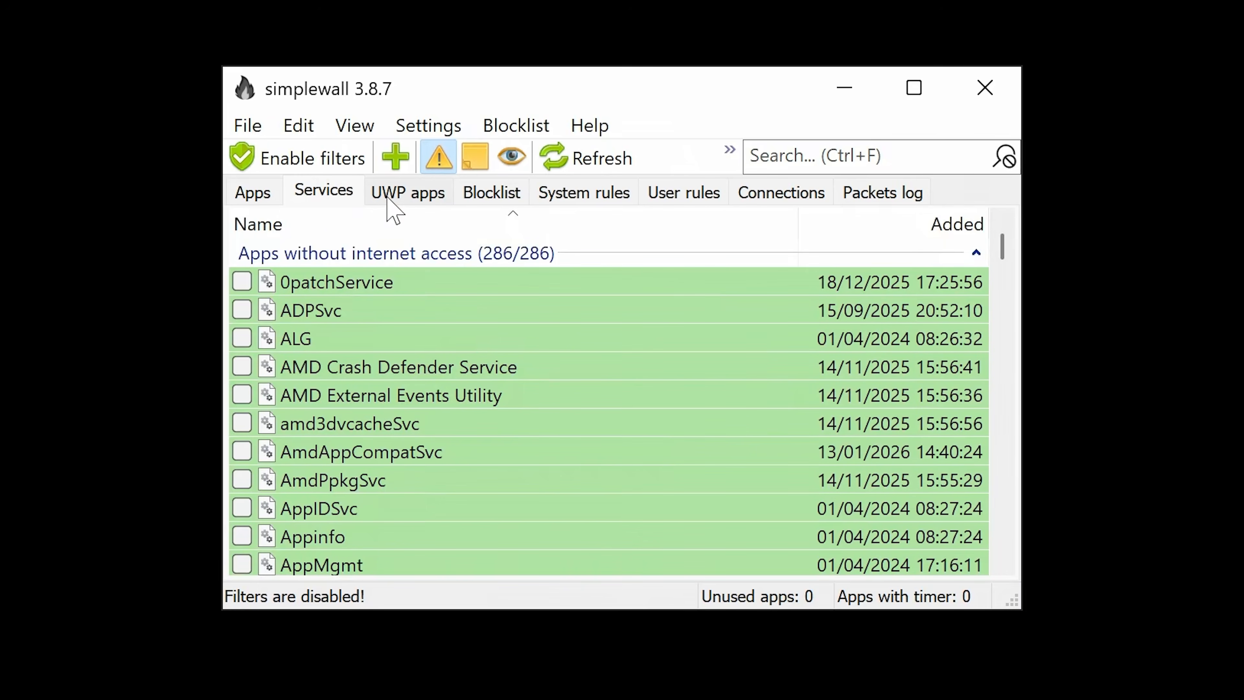
left_click(395, 212)
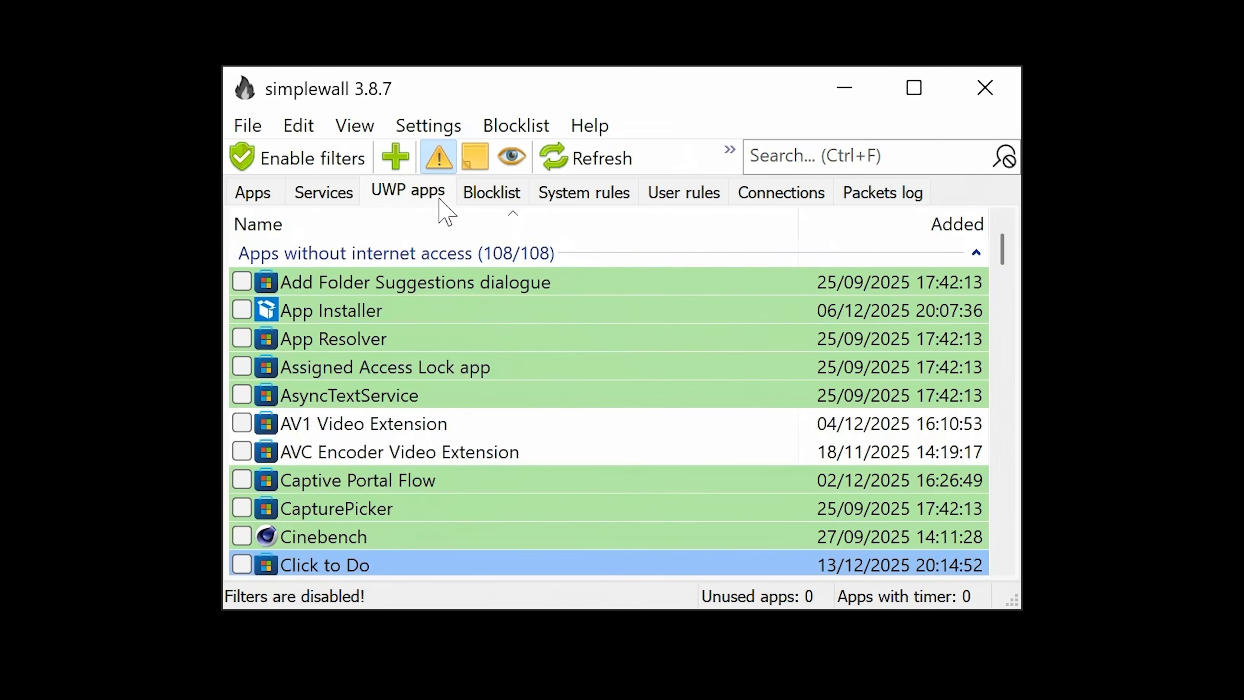
left_click(471, 197)
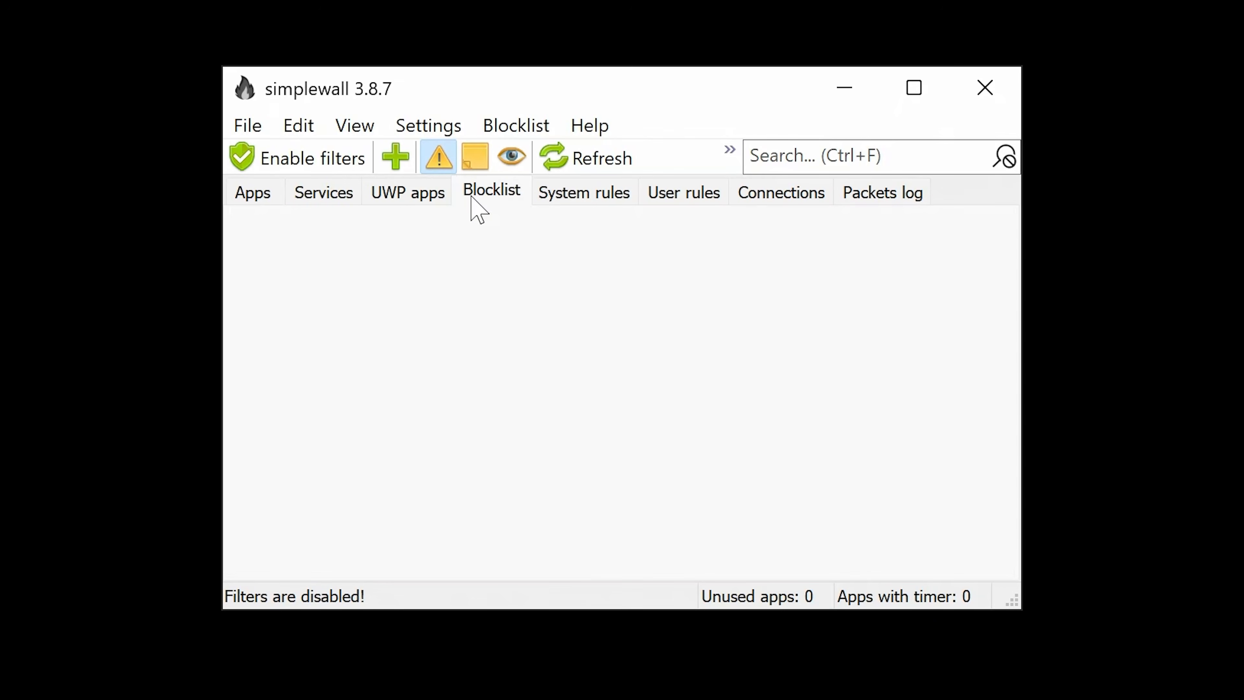
mouse_move(299, 399)
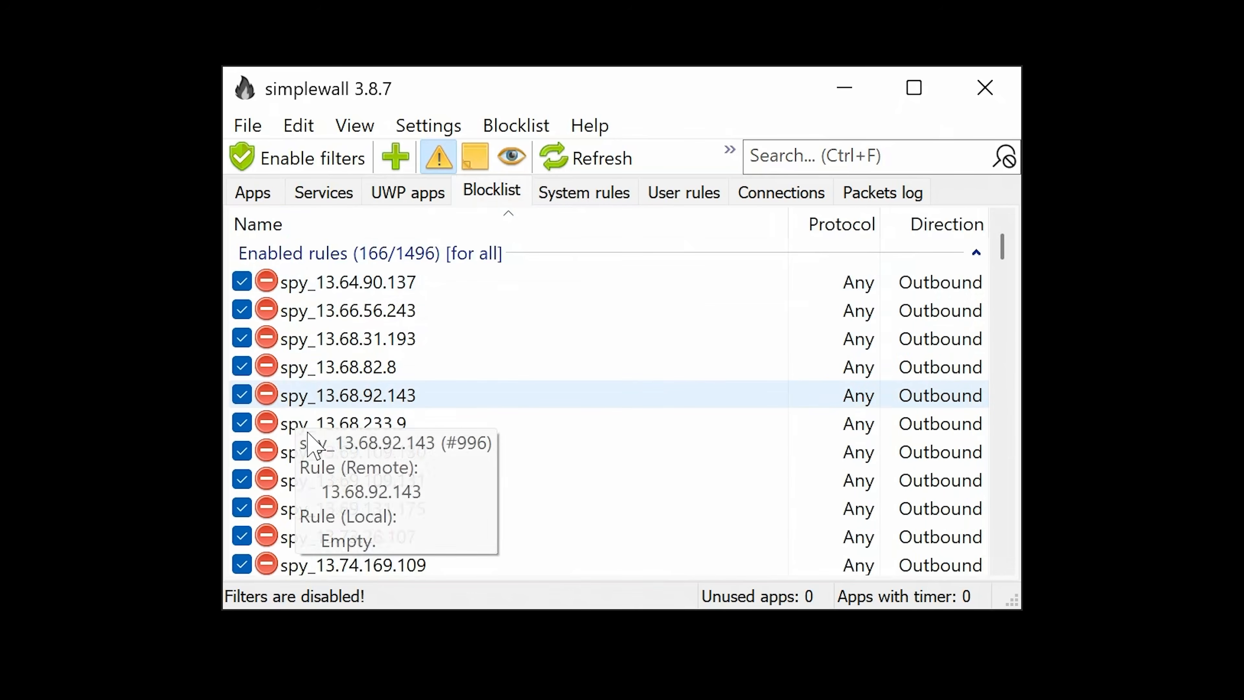
scroll(343, 465, "down", 20)
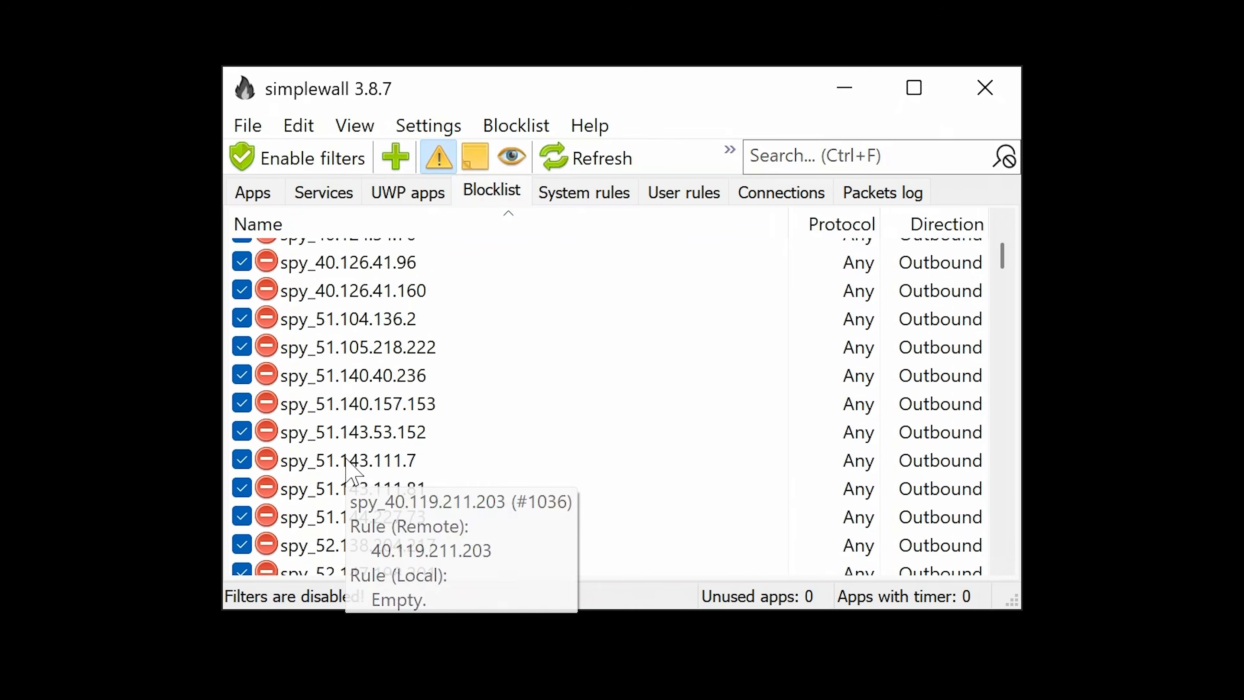
scroll(346, 461, "down", 20)
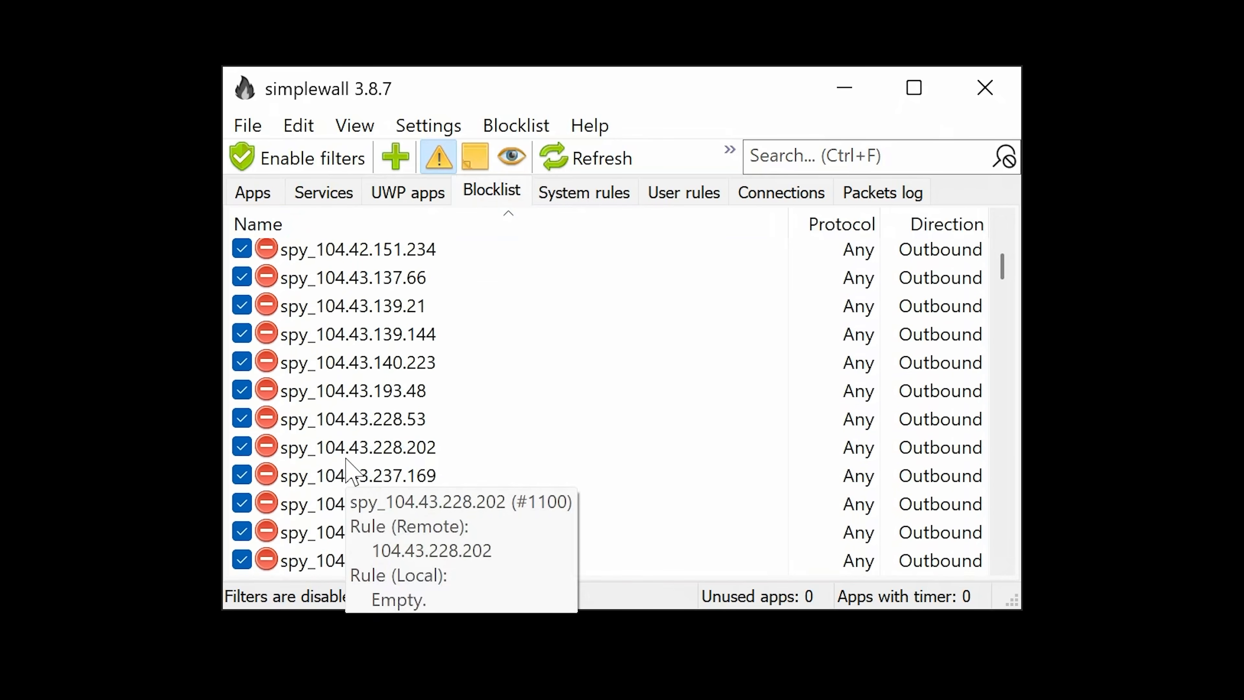
left_click(564, 195)
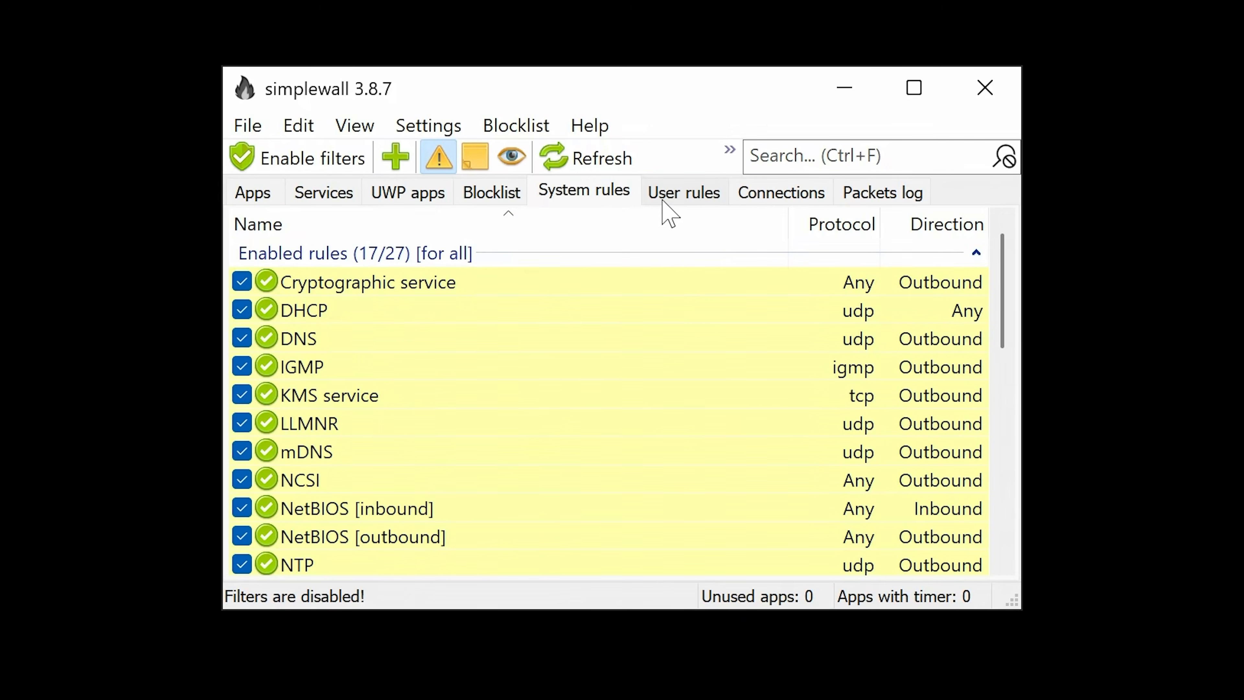
left_click(677, 196)
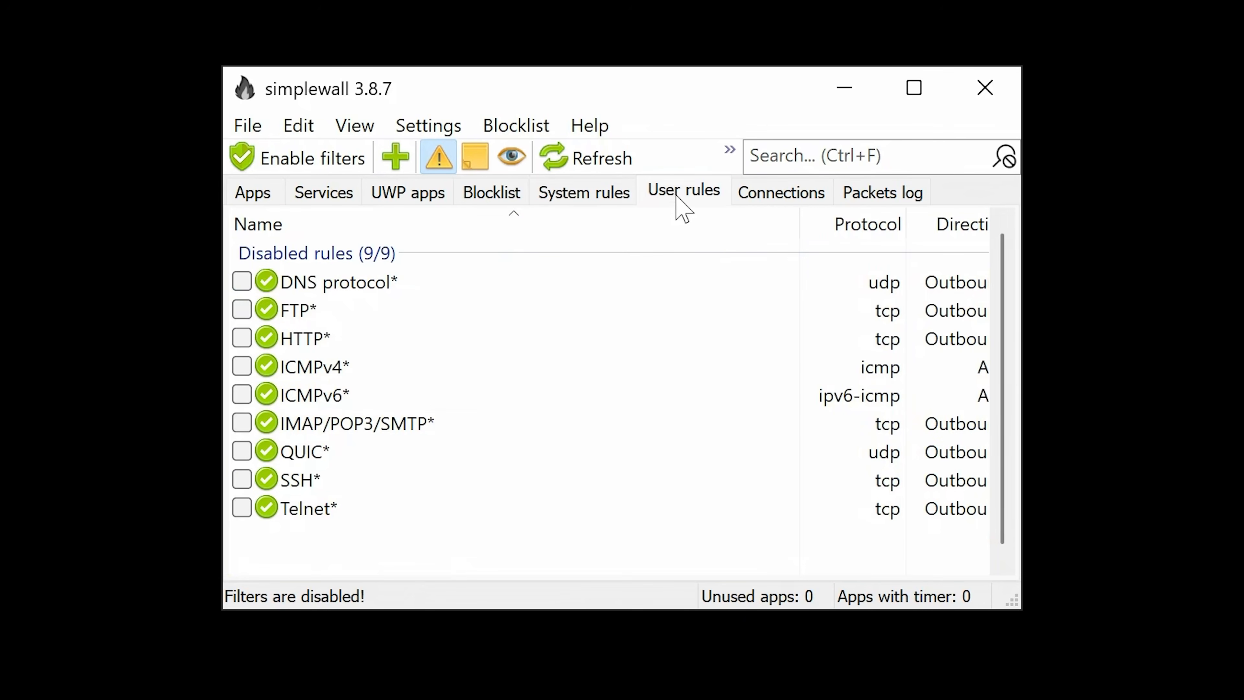
left_click(757, 199)
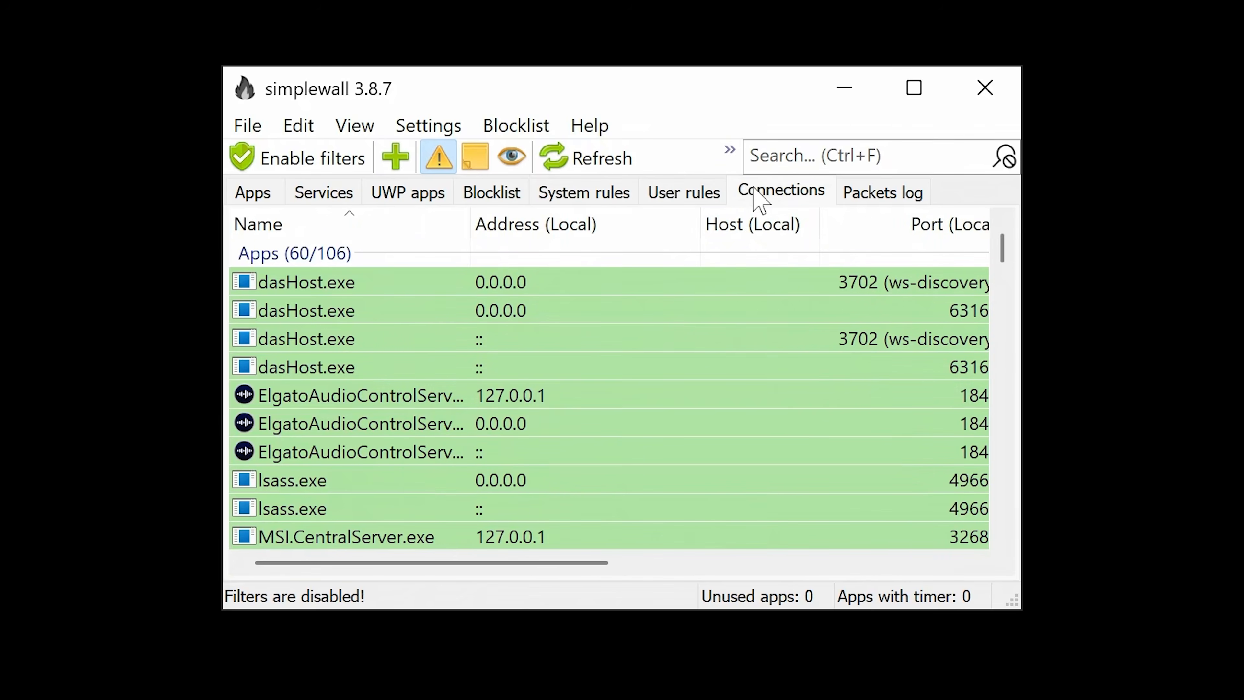
left_click(899, 199)
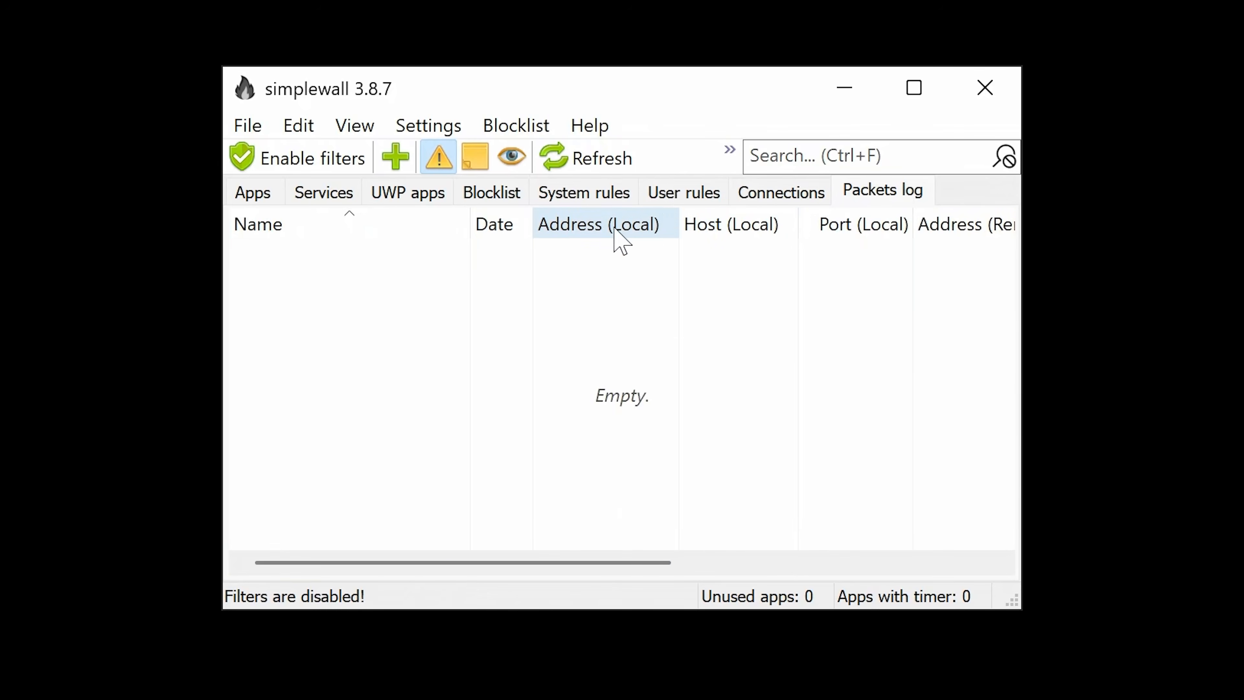
- In the general settings, enable starting minimized and skipping the "User Account Control" prompt warning
left_click(246, 127)
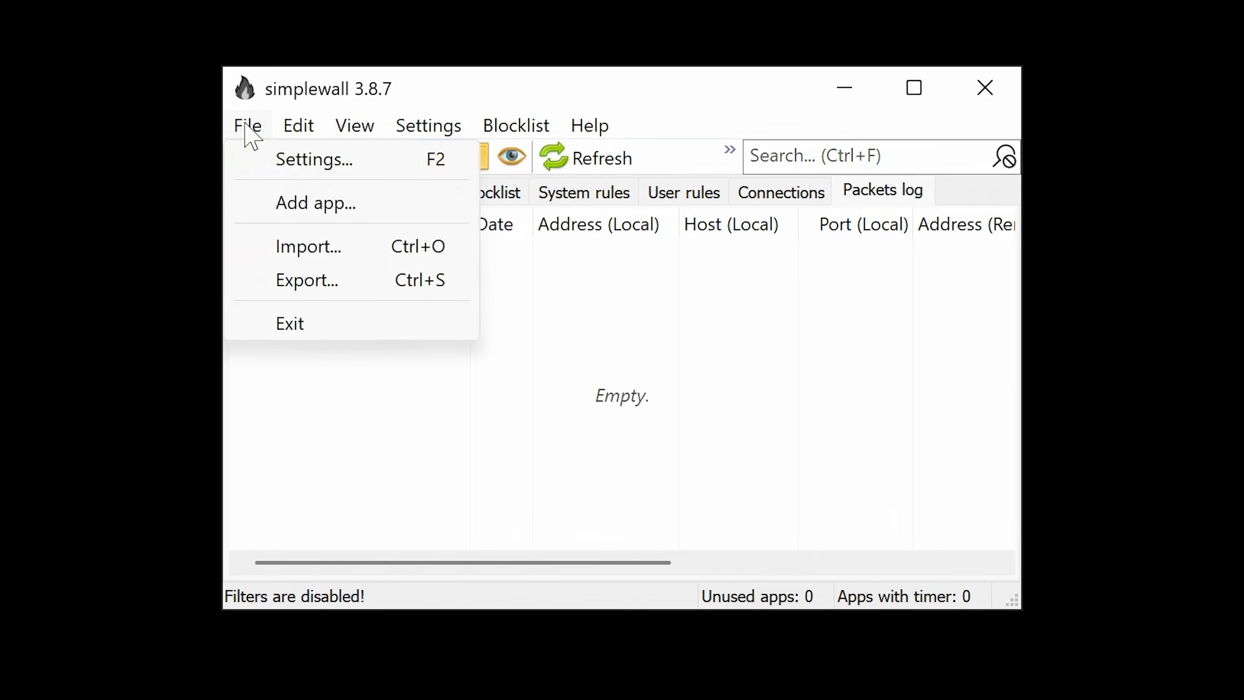
left_click(281, 161)
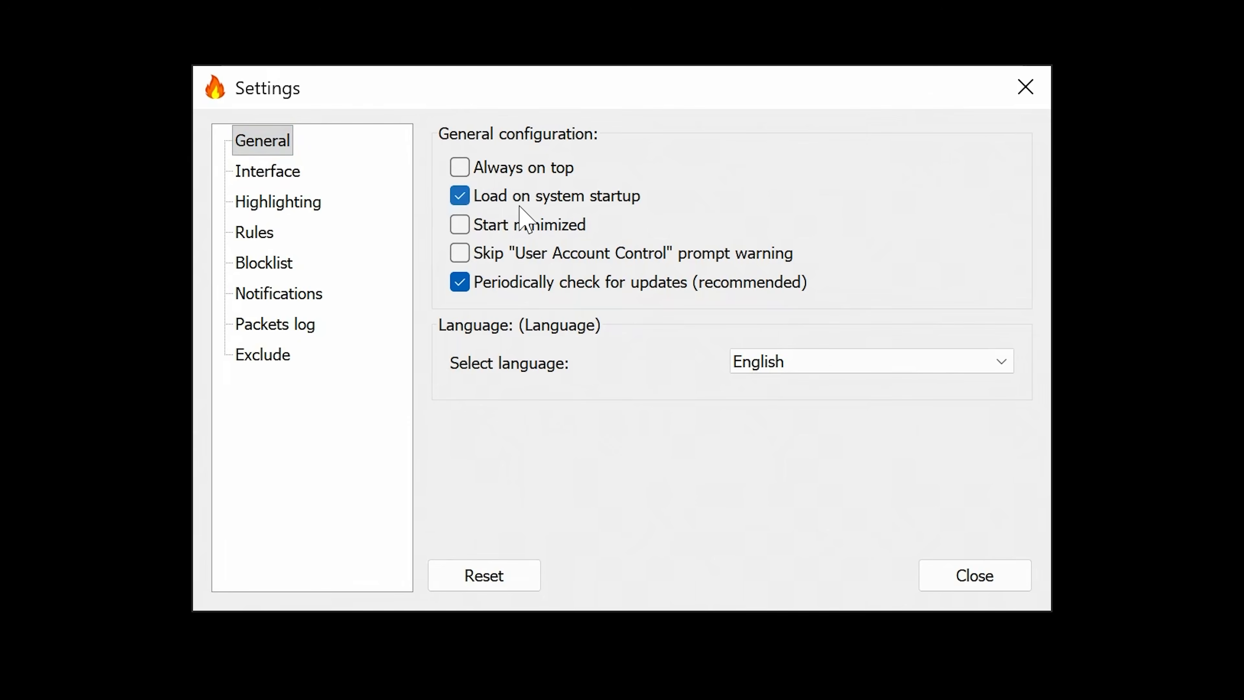
left_click(489, 228)
left_click(457, 249)
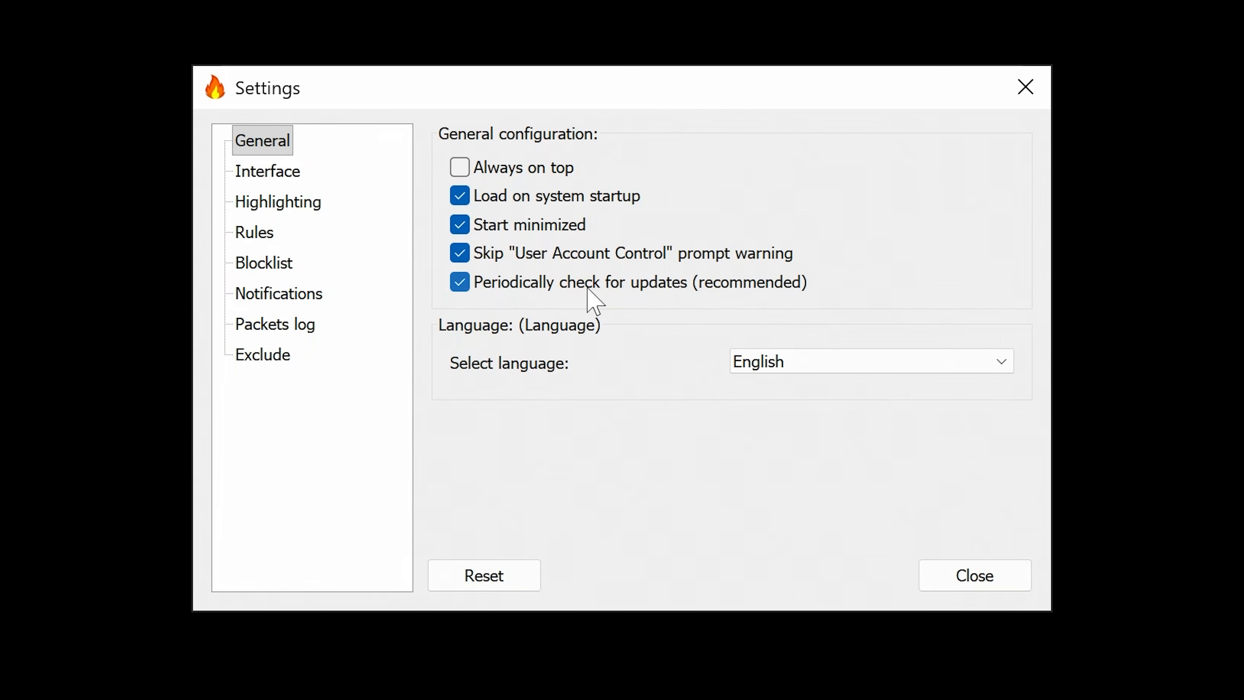
- Review the interface, highlighting and rules settings
left_click(267, 181)
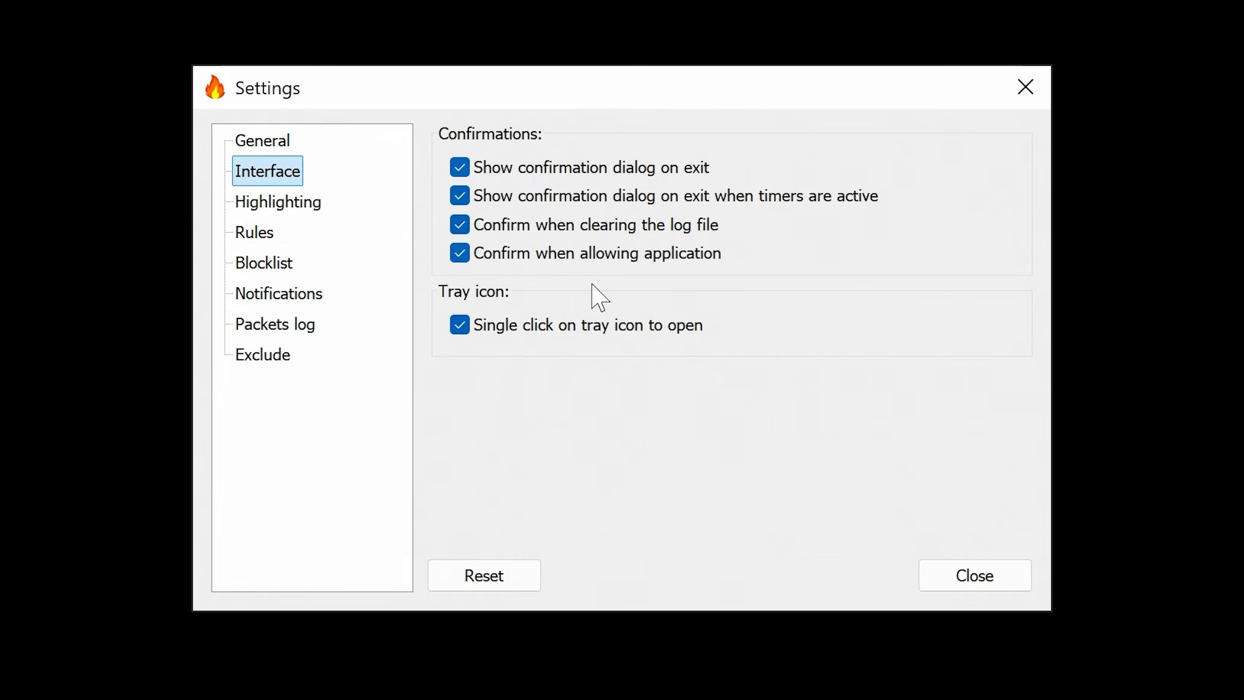
left_click(316, 209)
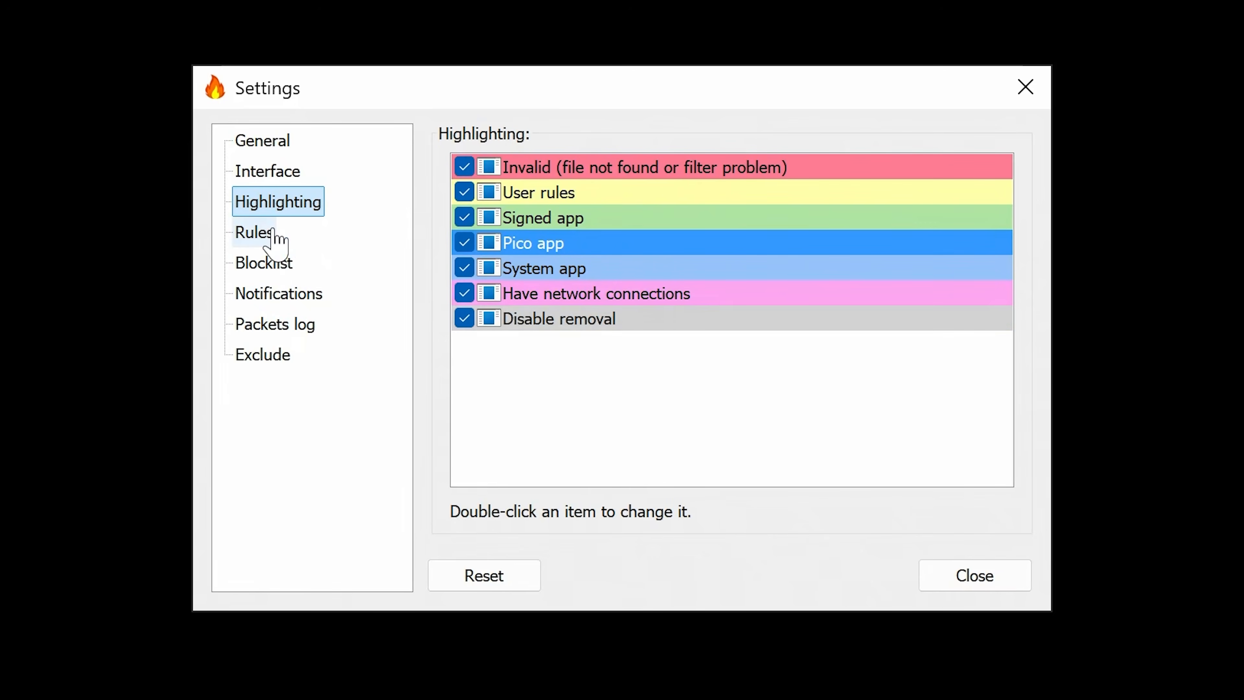
left_click(276, 240)
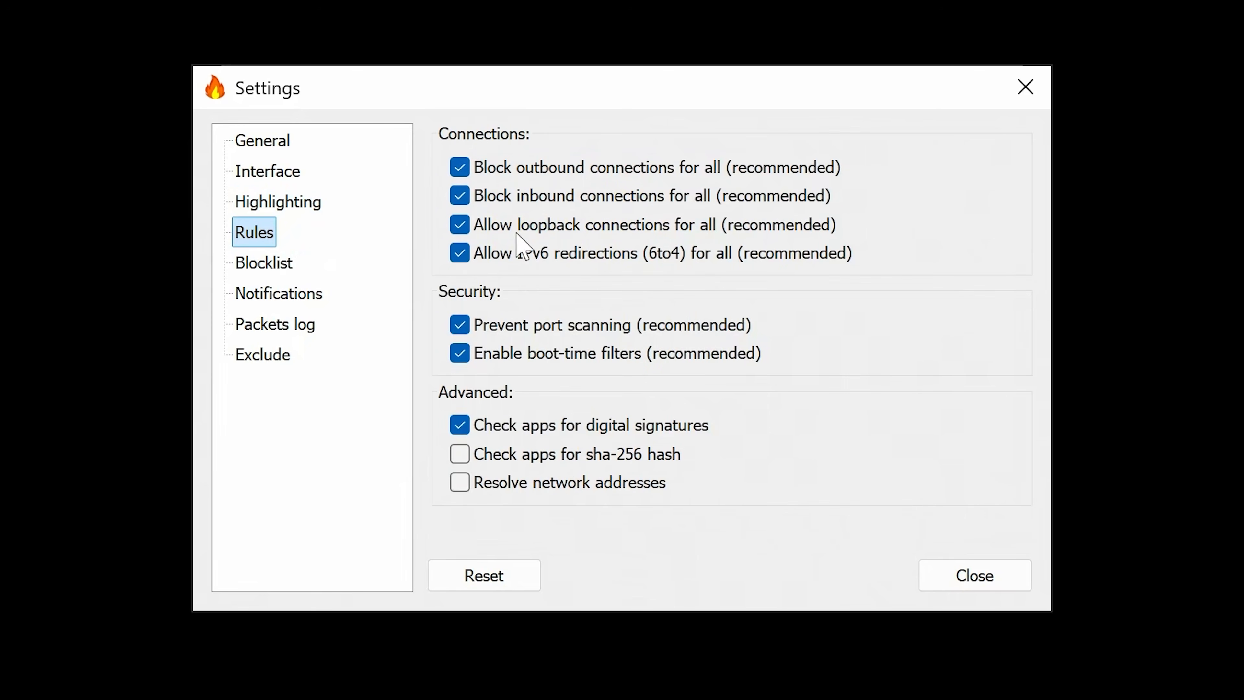
- In the blocklist settings, keep Microsoft spying and telemetry on Block, and set Microsoft update and Microsoft applications to Allow
left_click(242, 267)
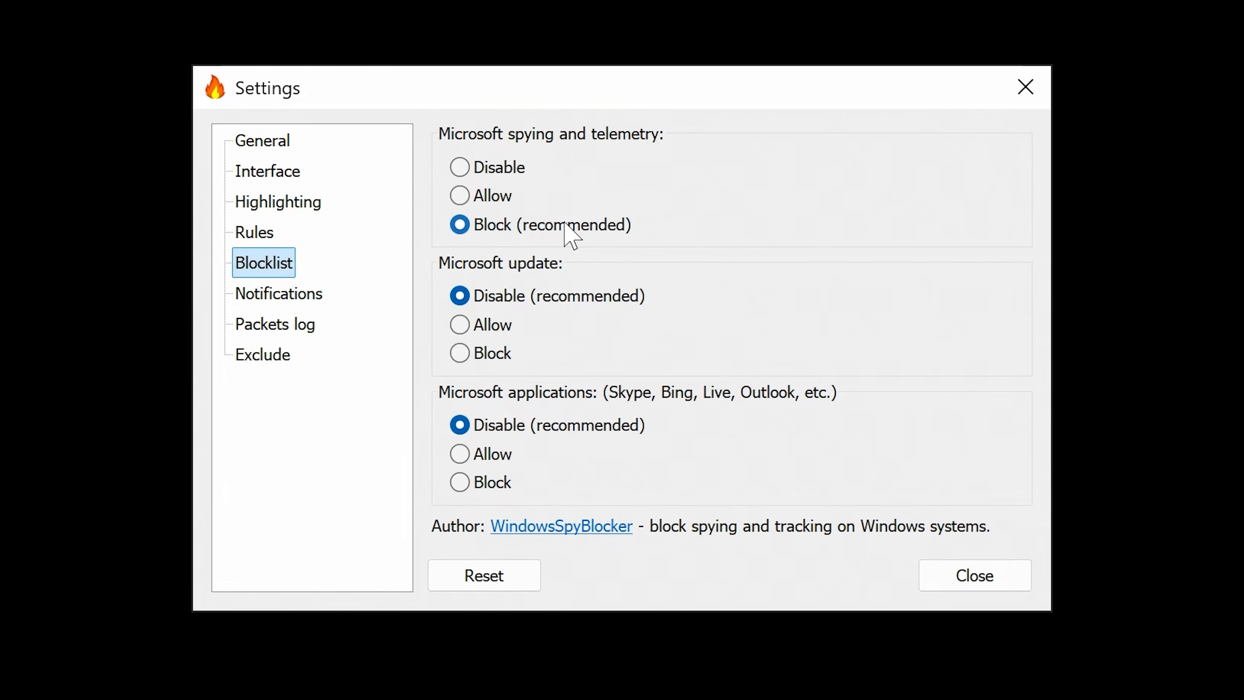
left_click(459, 195)
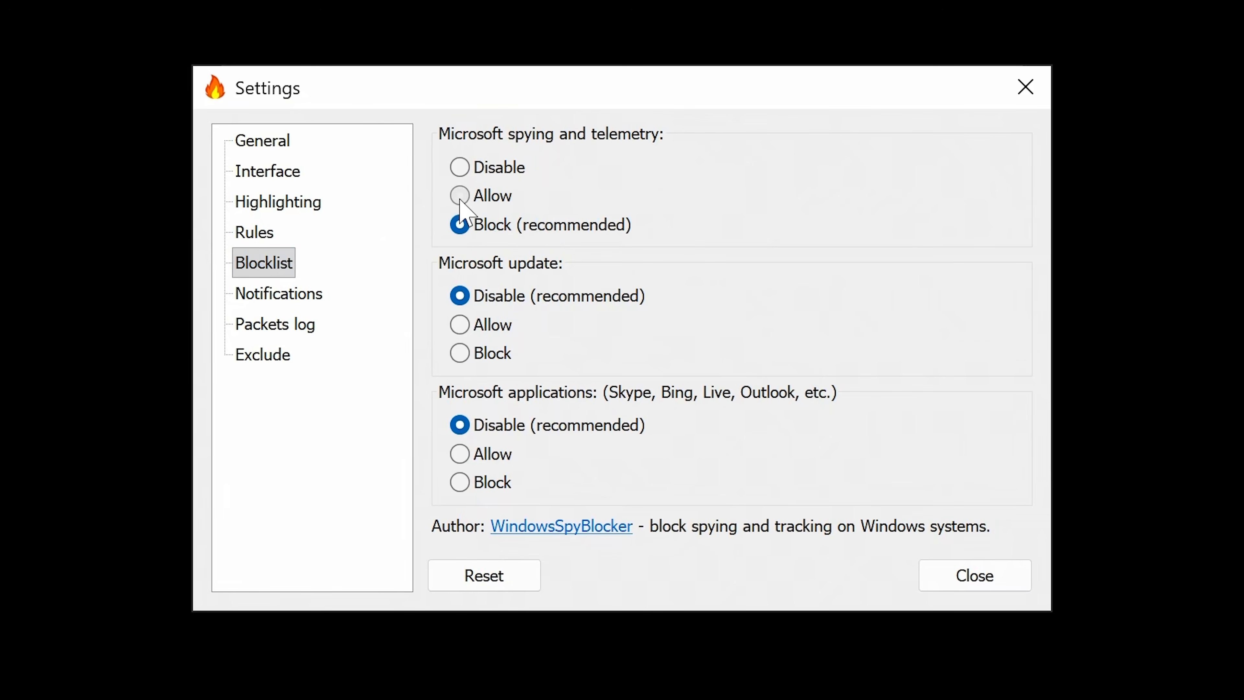
left_click(462, 229)
left_click(459, 324)
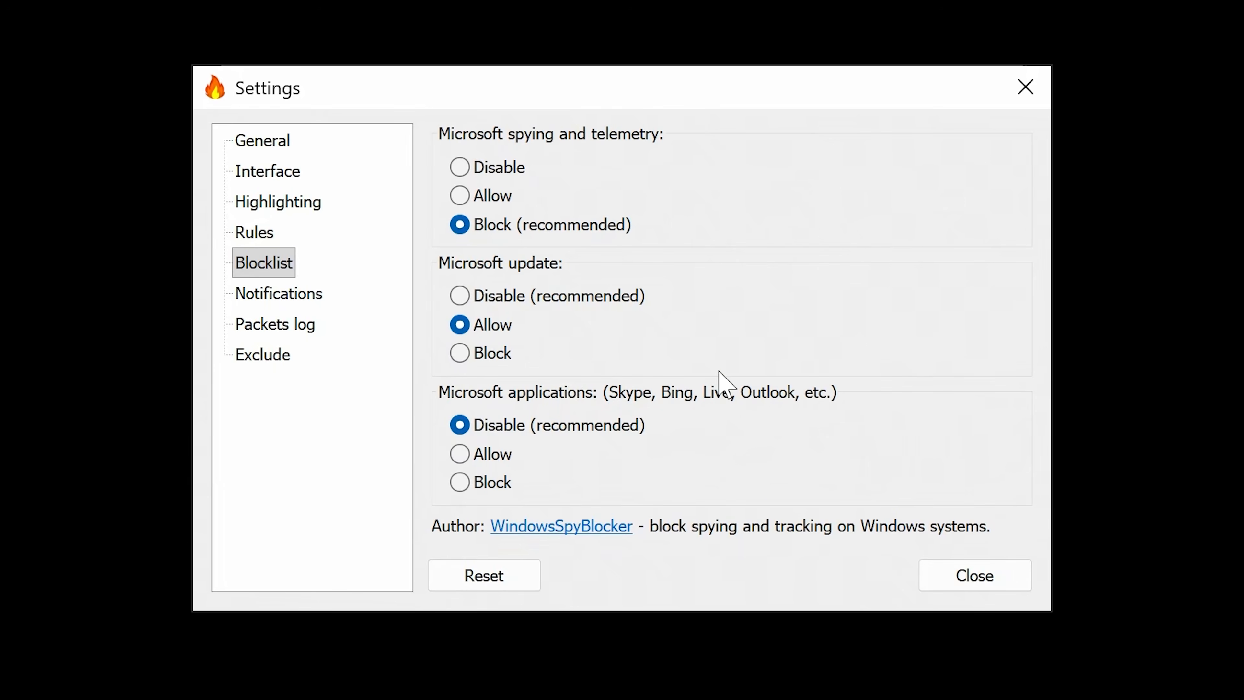
left_click(460, 455)
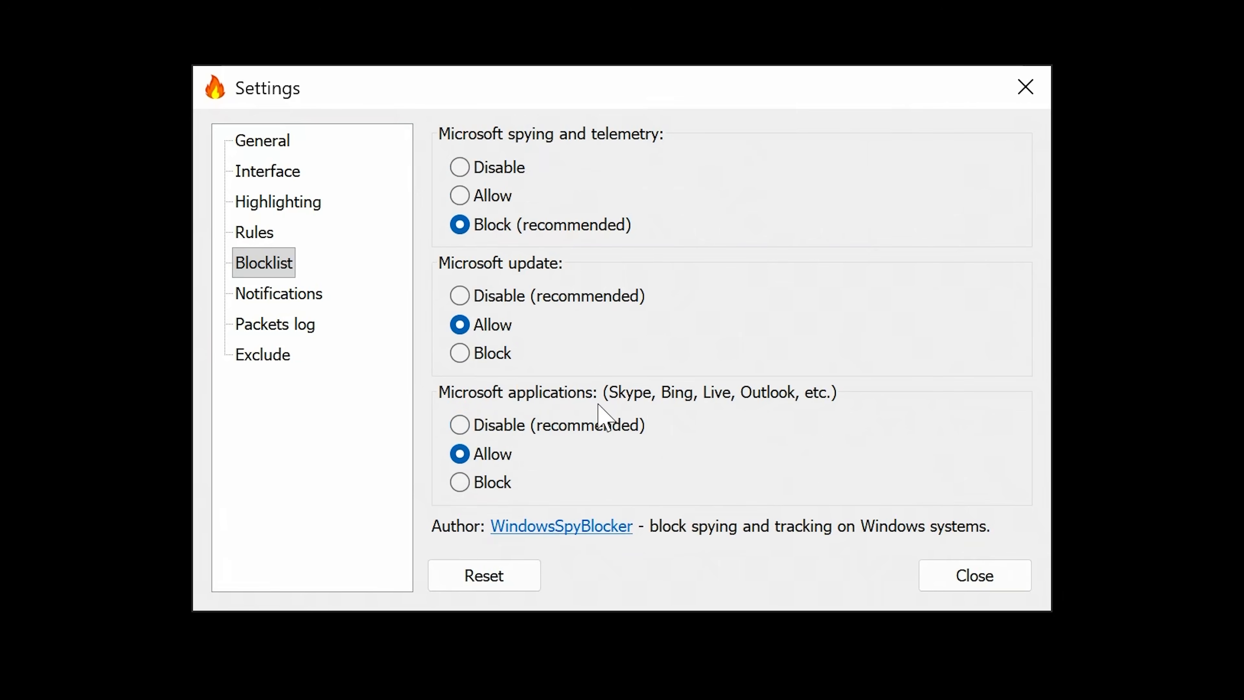
- In the notification settings, enable showing the notification window on tray and set the timeout between similar notifications to 30 seconds
left_click(261, 302)
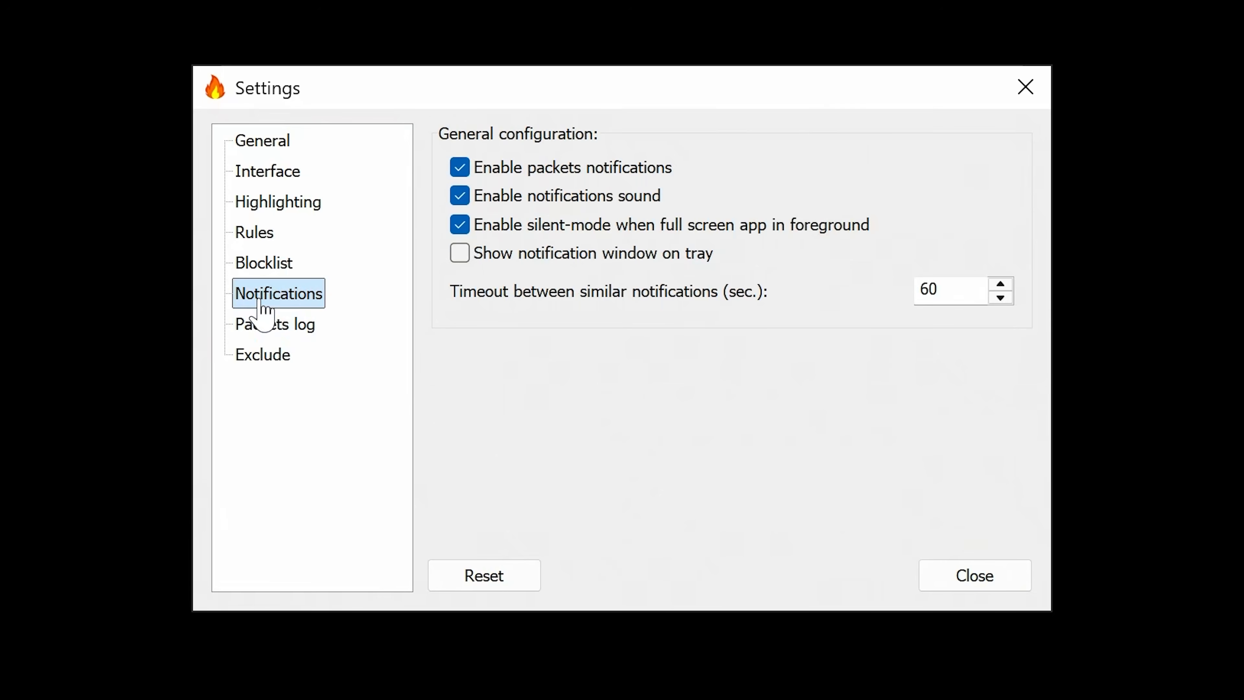
left_click(459, 256)
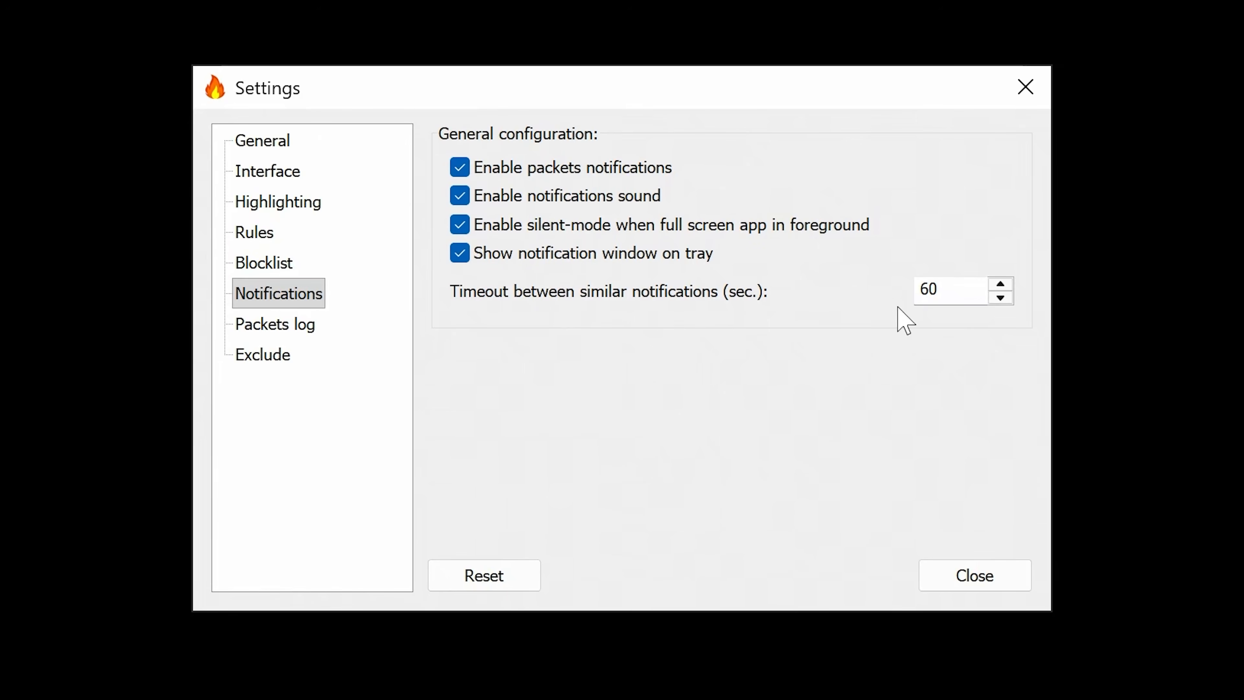
double_click(954, 299)
type("30")
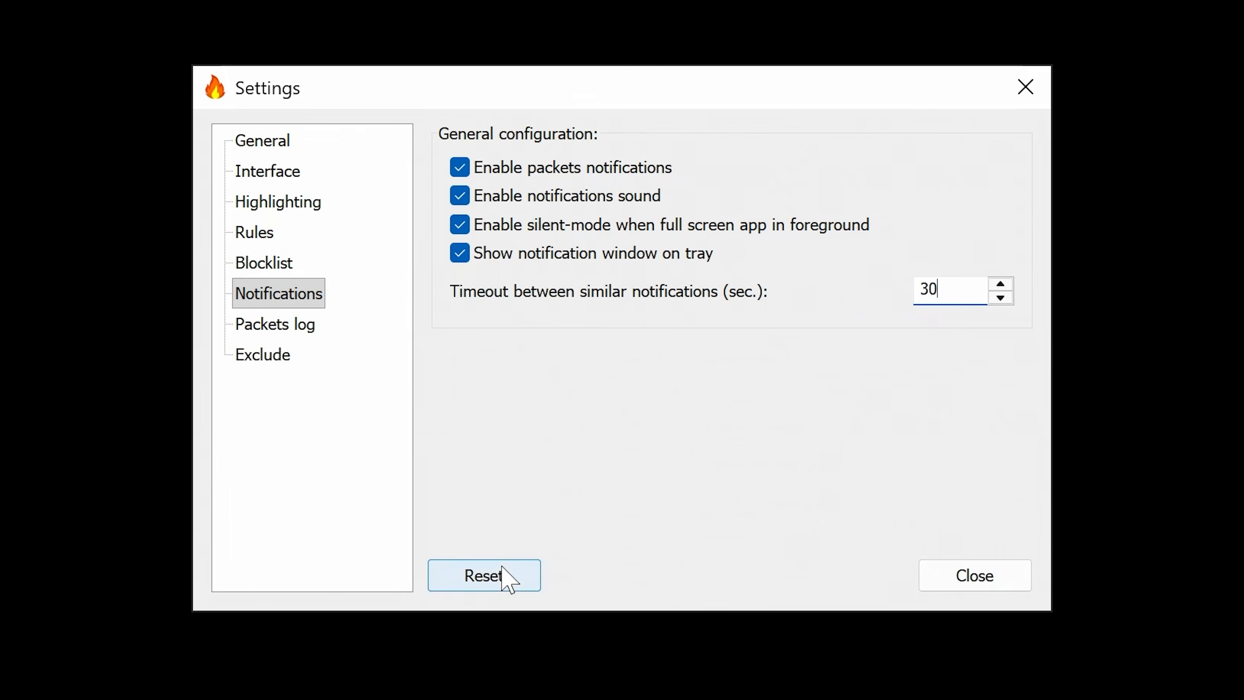
- Review the packets log and exclude settings, and close the settings window
left_click(326, 338)
left_click(304, 334)
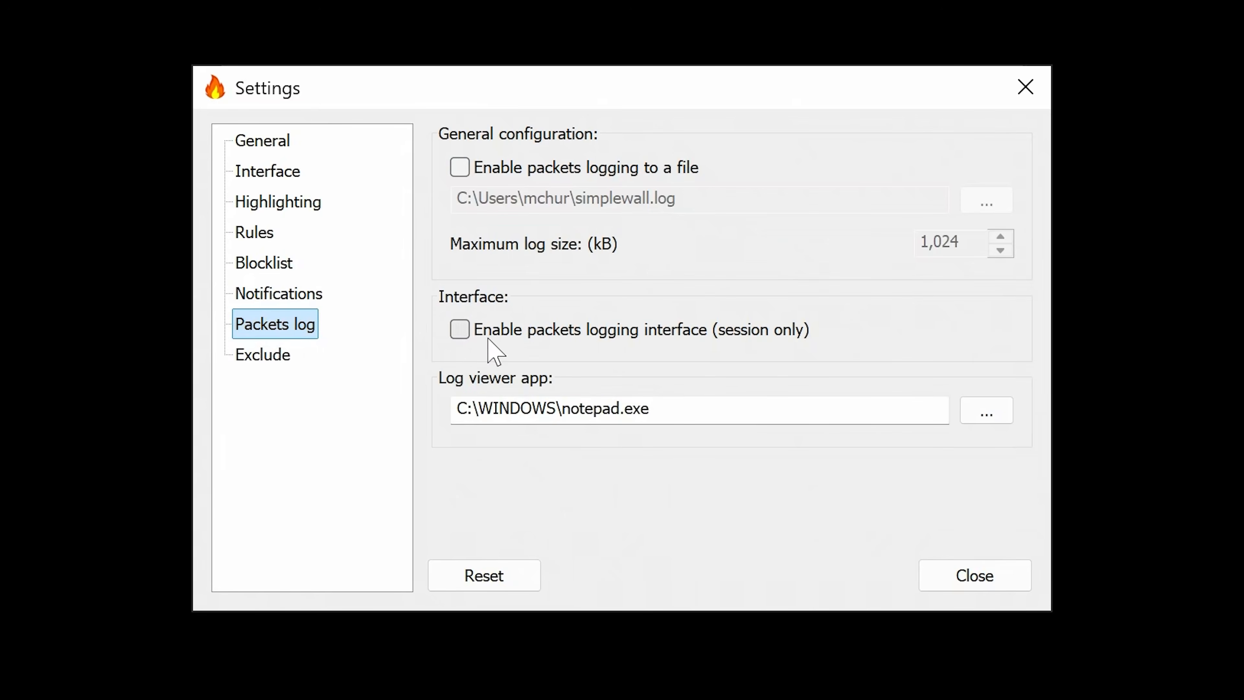
left_click(244, 362)
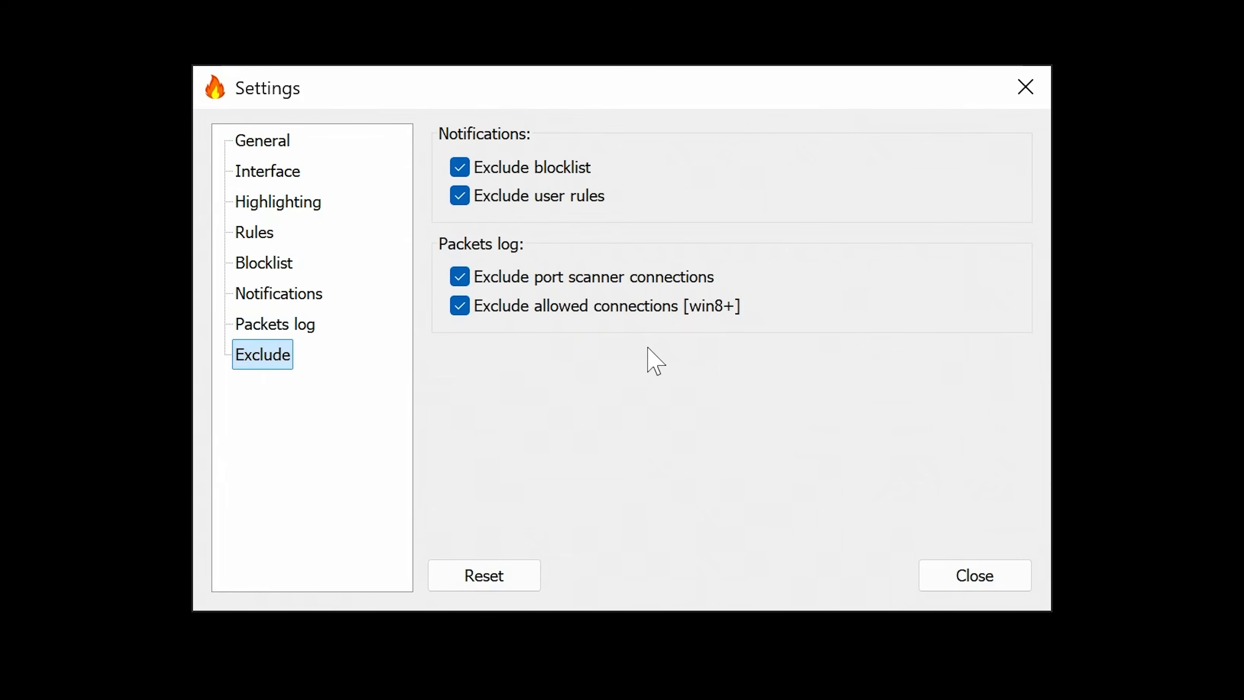
left_click(978, 583)
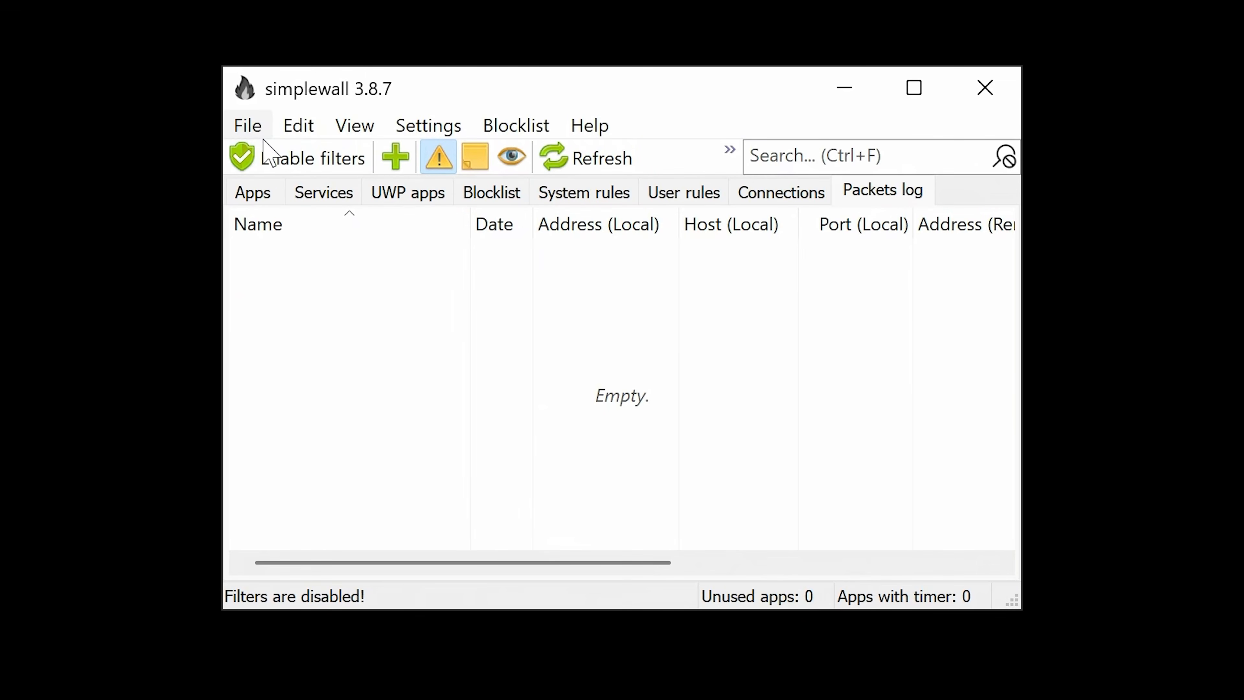
- Examine the quick settings, view options and the blocklist choices for Microsoft telemetry, update and applications
left_click(424, 126)
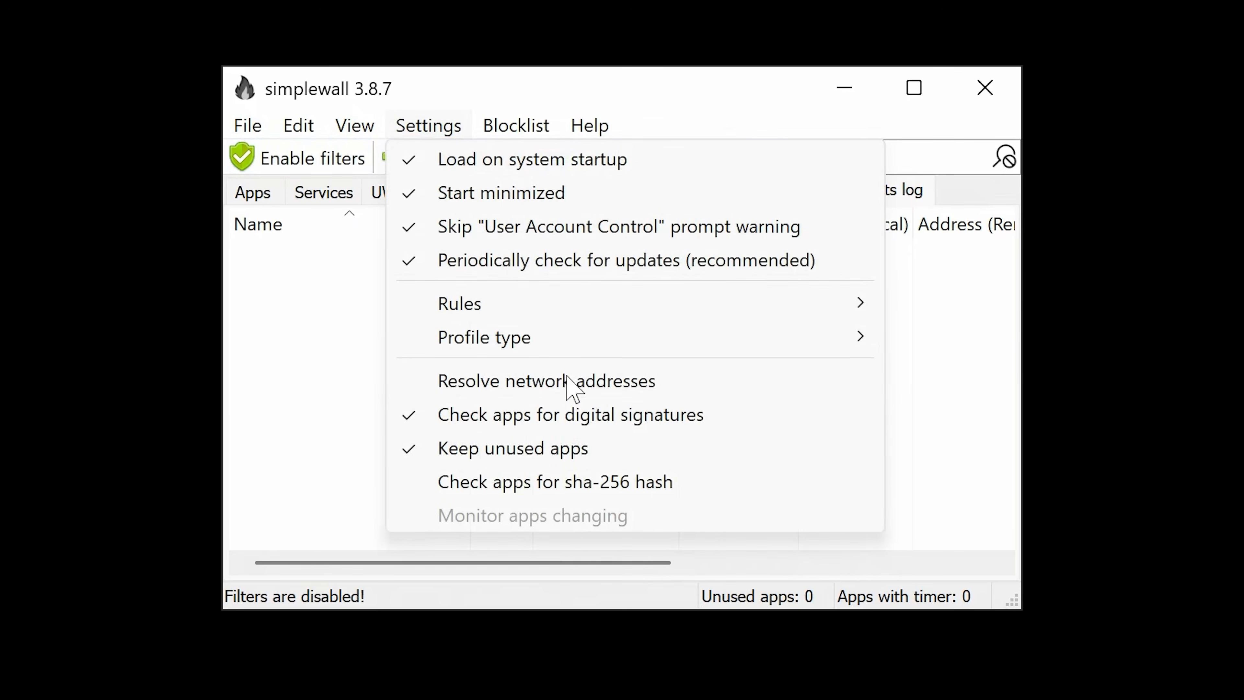
mouse_move(308, 135)
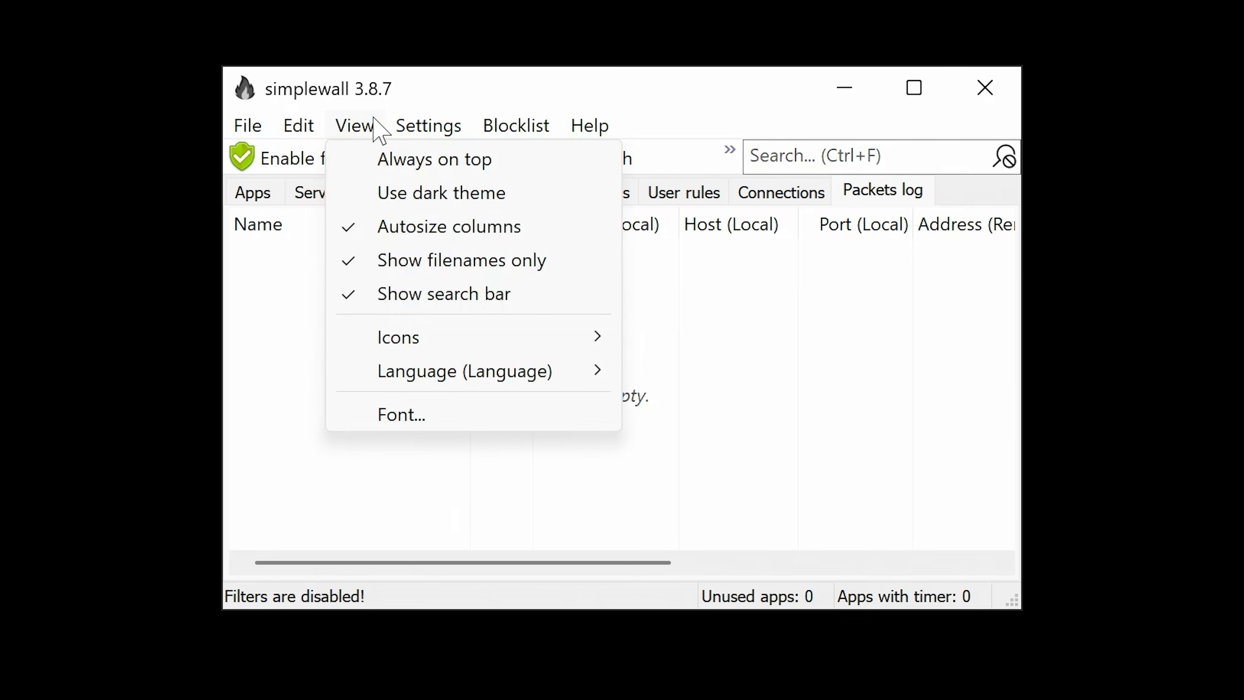
mouse_move(512, 128)
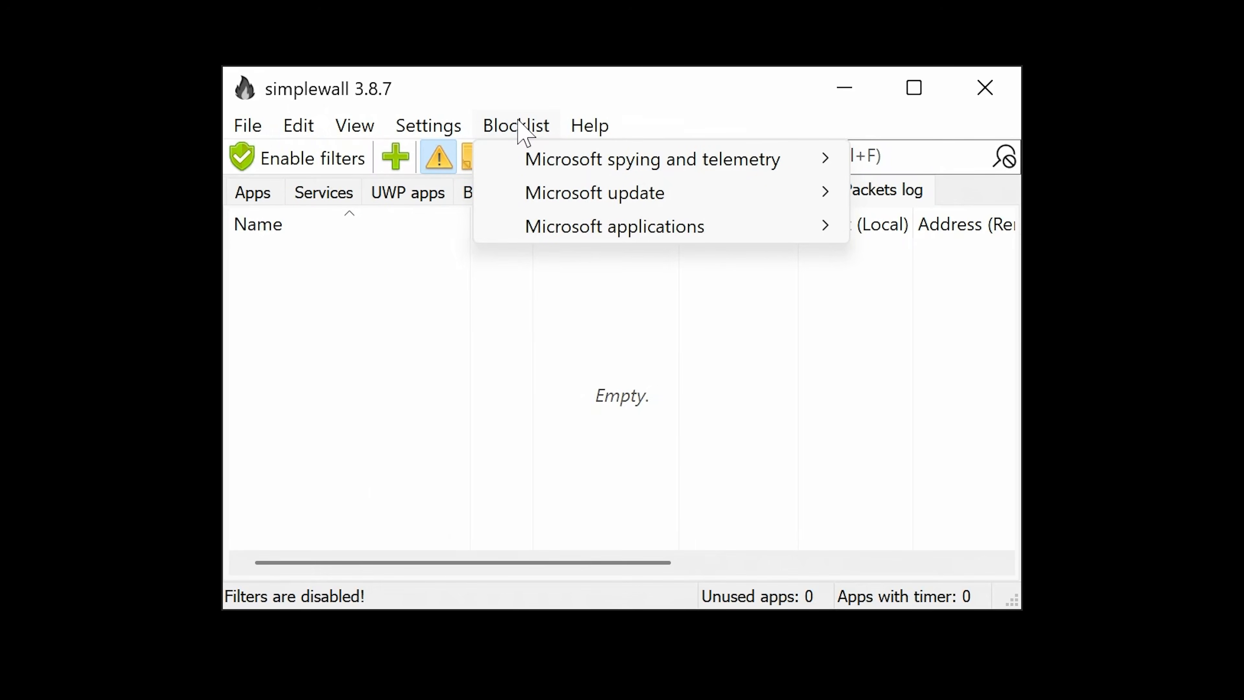
mouse_move(560, 157)
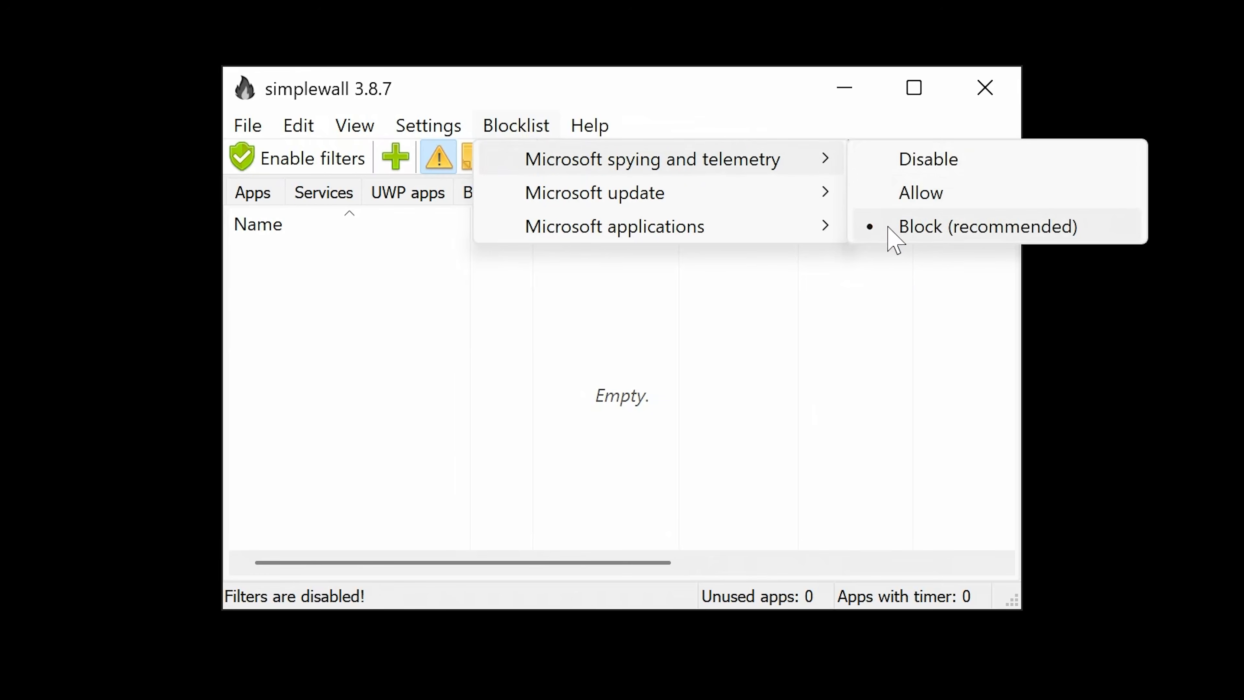
mouse_move(746, 192)
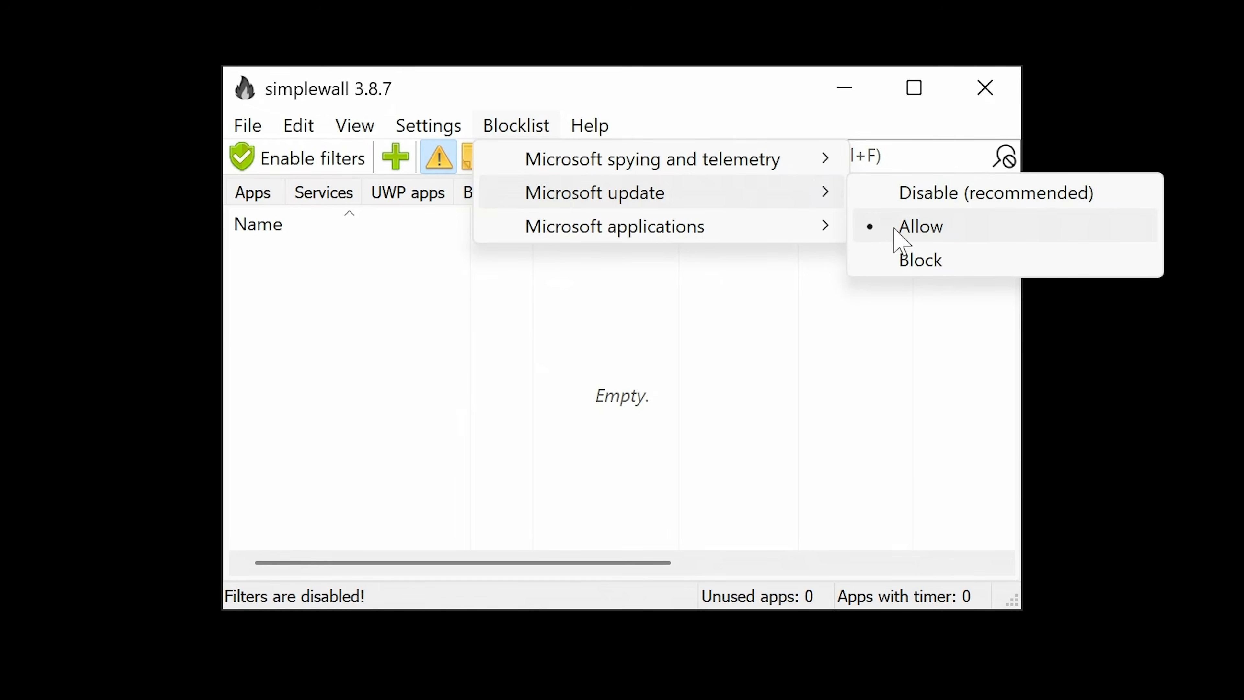
mouse_move(685, 231)
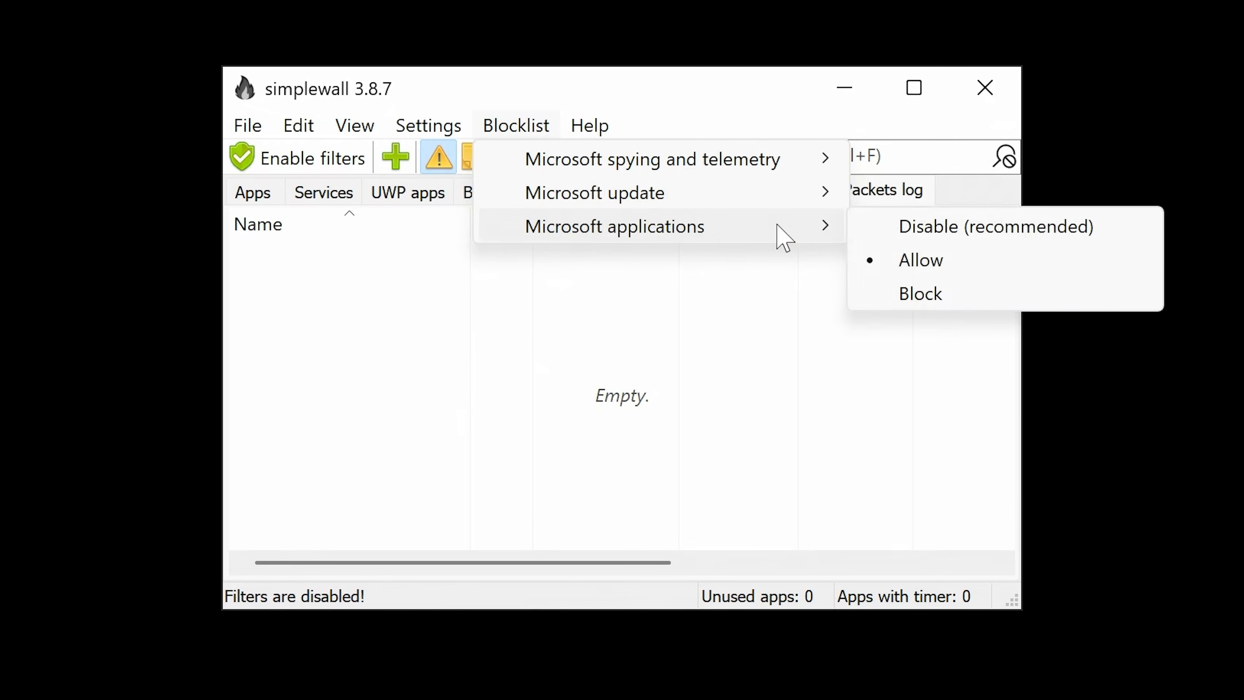
left_click(1081, 391)
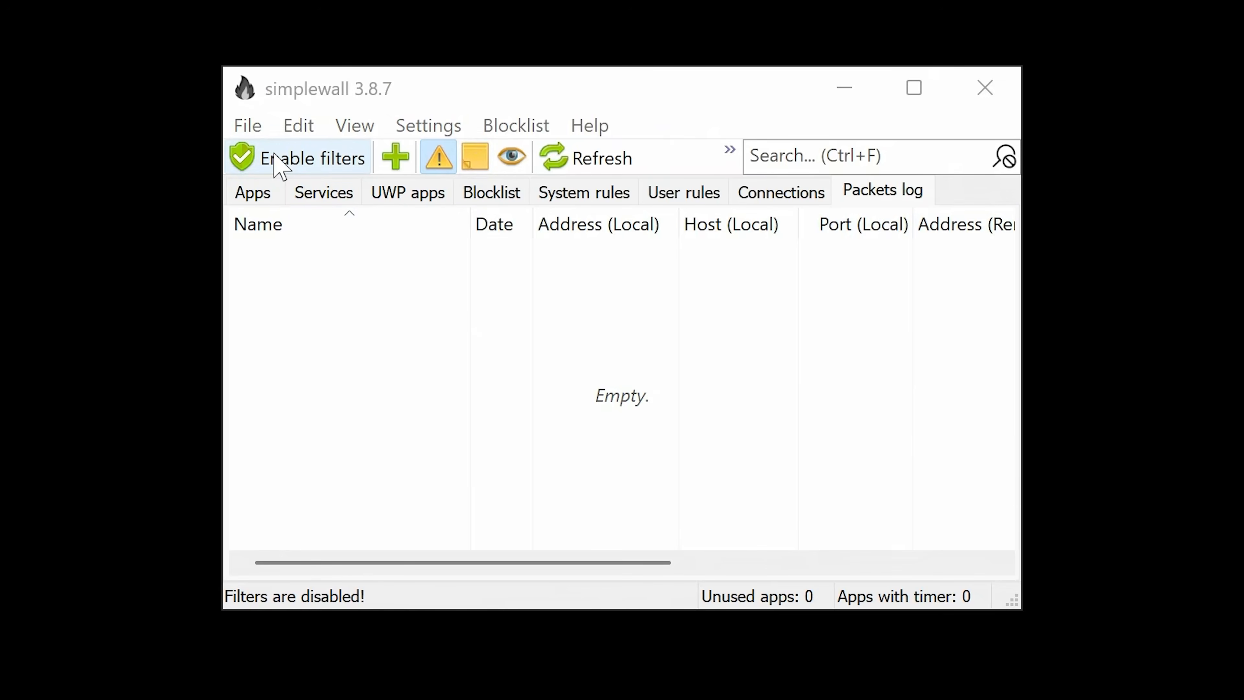
- Enable the filters with permanent rules, without disabling Windows Firewall
left_click(279, 165)
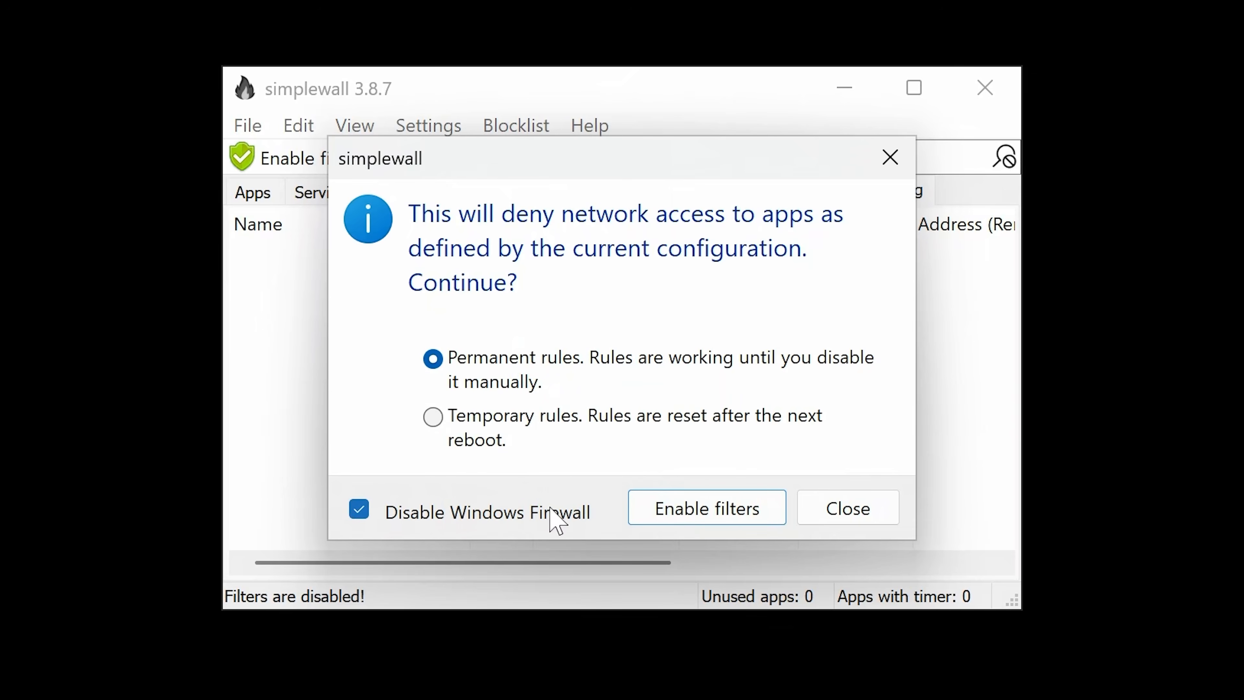
left_click(361, 512)
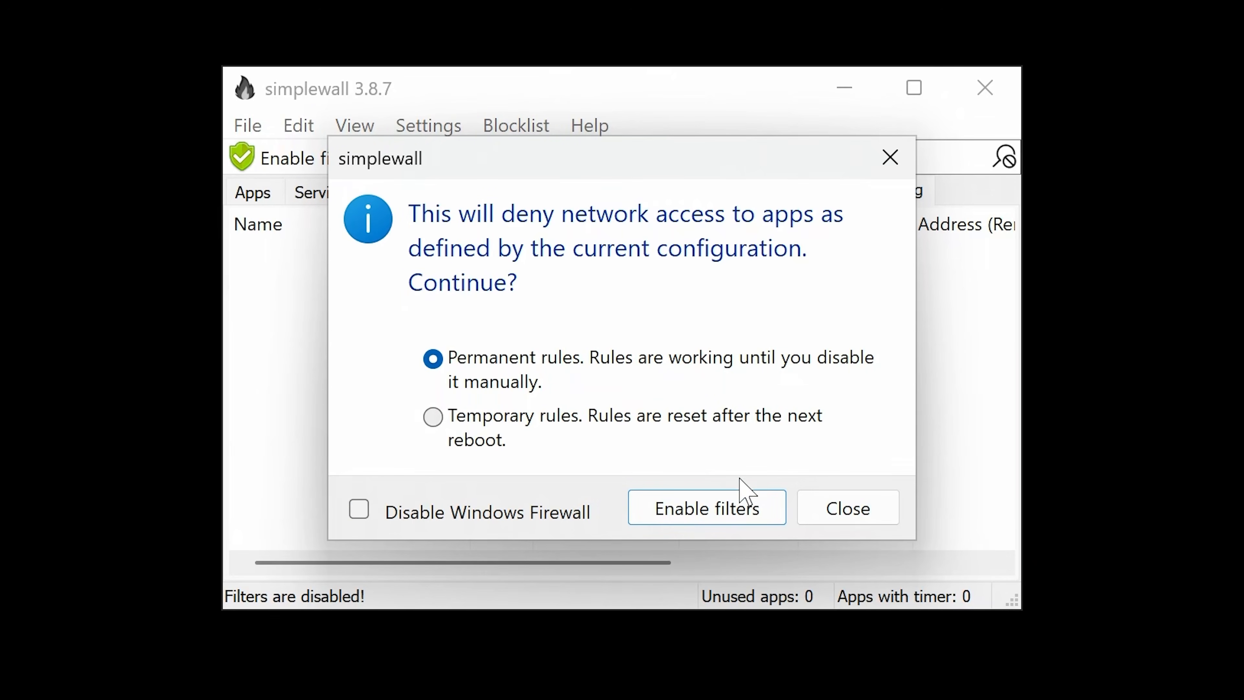
left_click(726, 519)
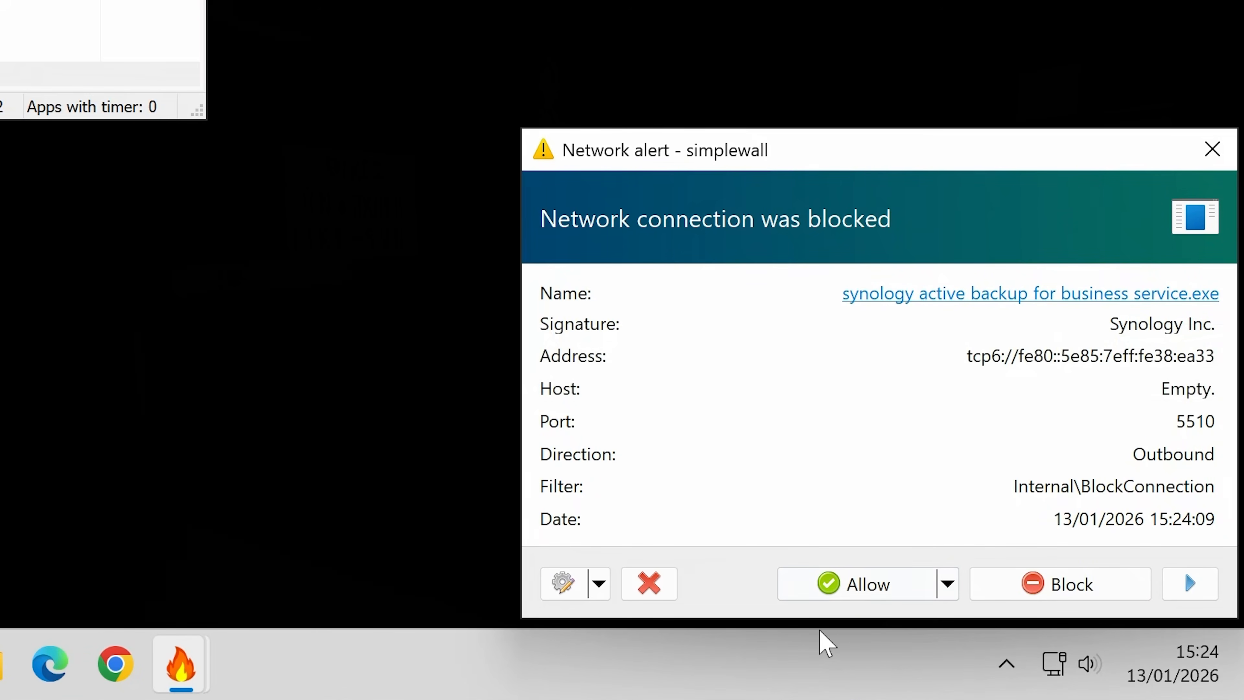
- Allow network access for the Synology Active Backup for Business service and skip the node.exe alert
left_click(846, 585)
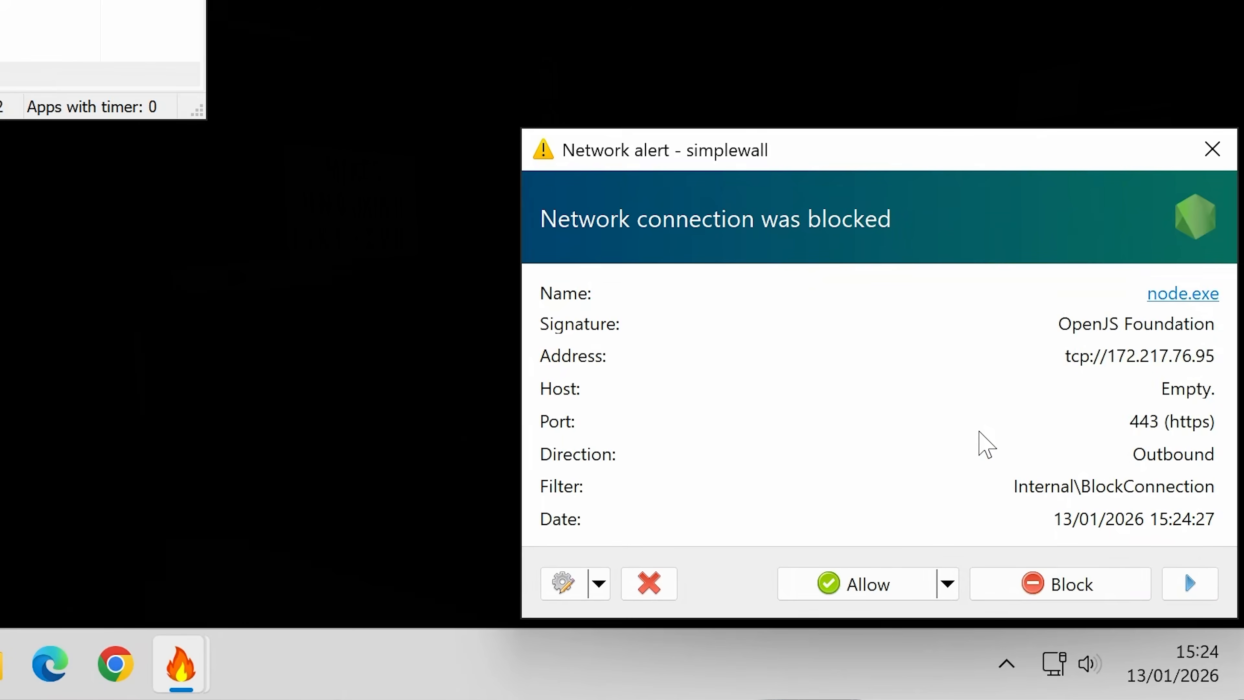
left_click(1185, 593)
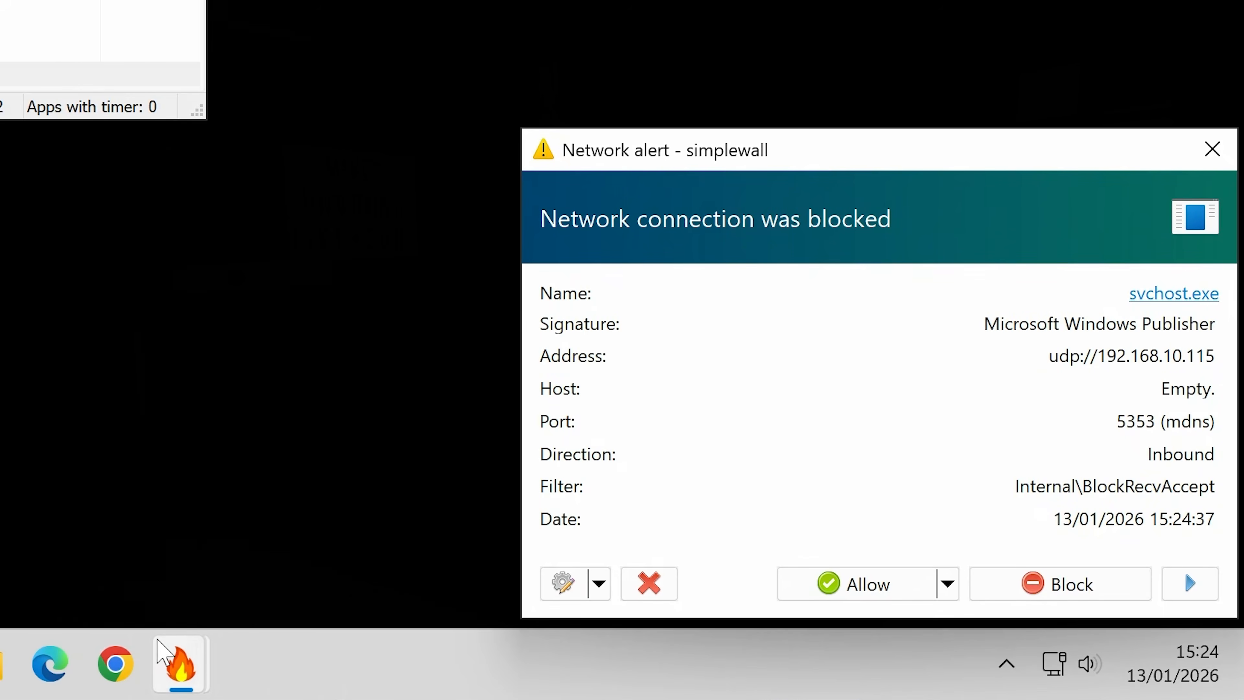
- Launch Chrome, allow chrome.exe network access while skipping the alerts for other programs, and close the browser
left_click(121, 671)
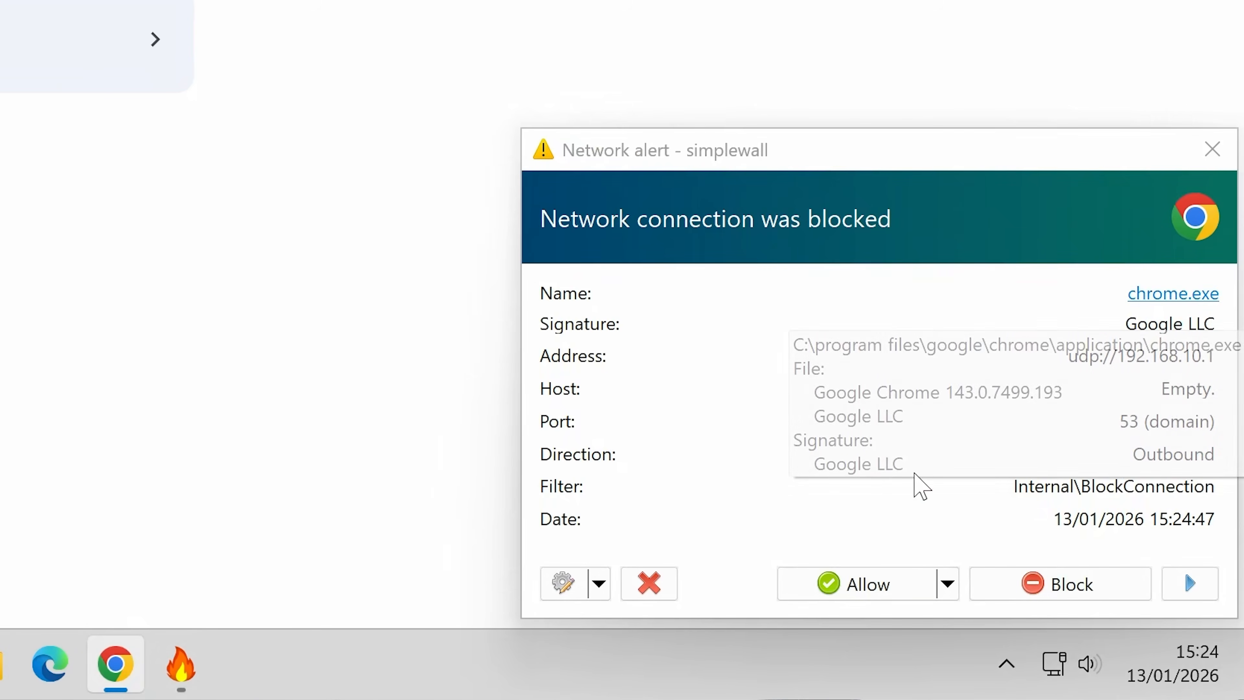
left_click(846, 584)
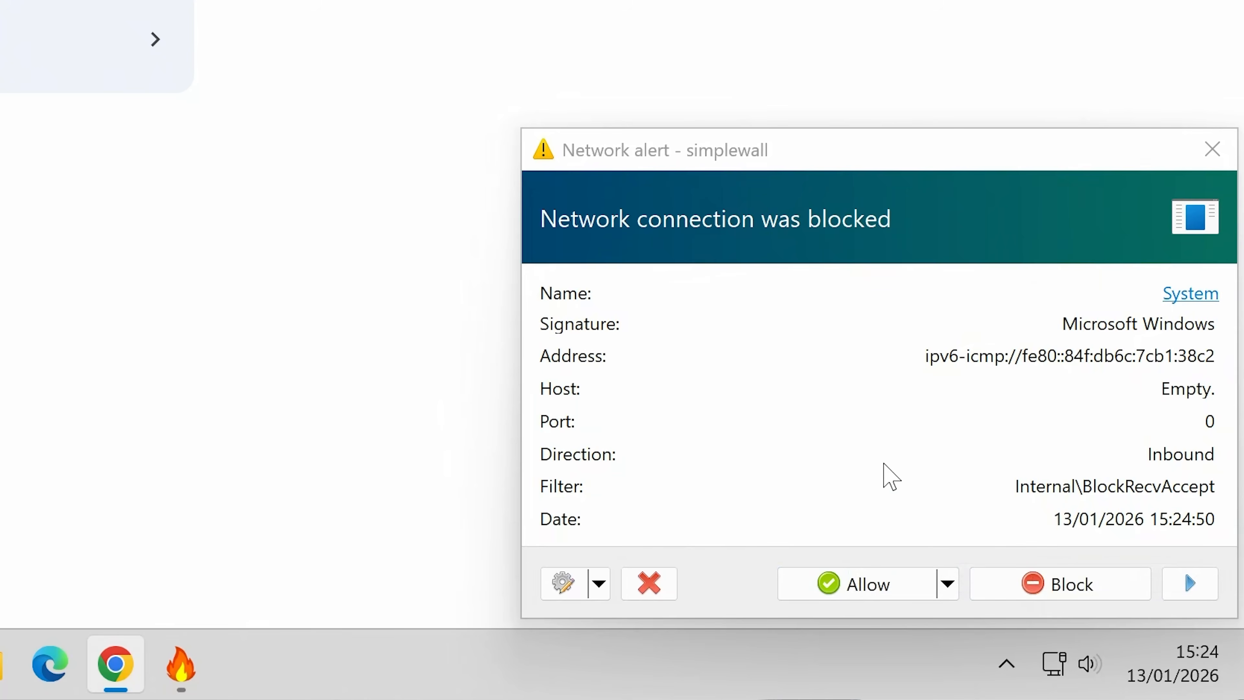
left_click(1187, 581)
left_click(1187, 581)
left_click(1187, 583)
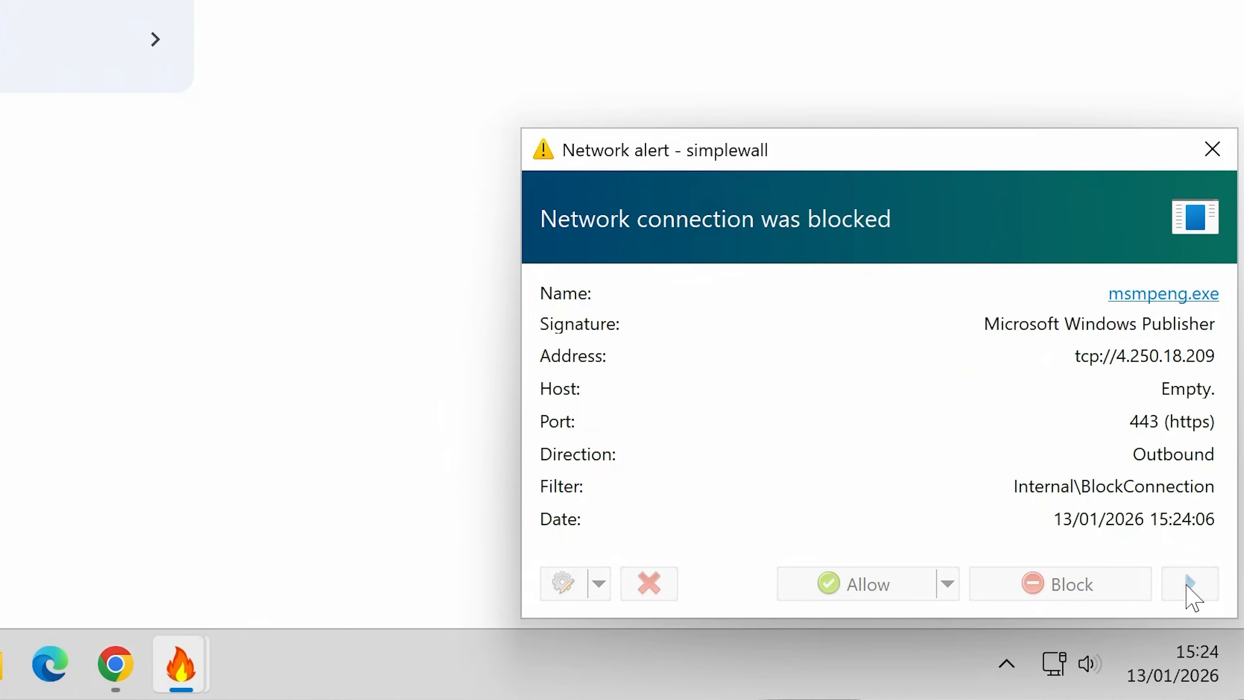
left_click(1188, 583)
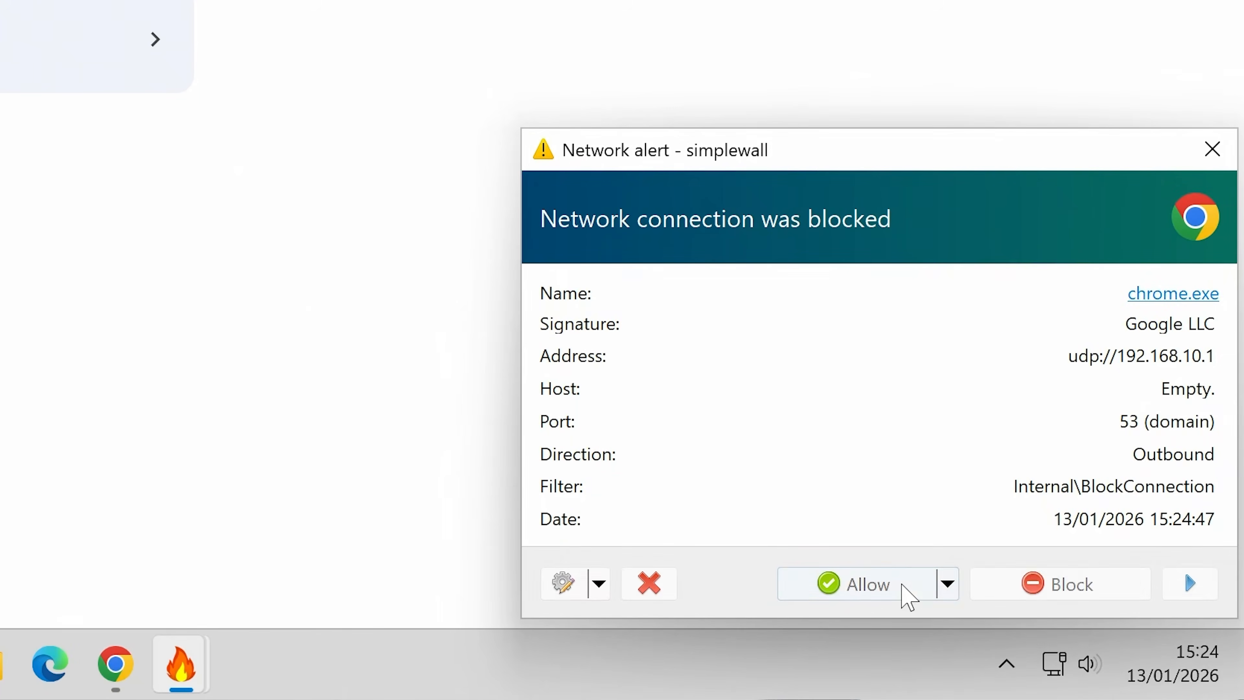
left_click(903, 588)
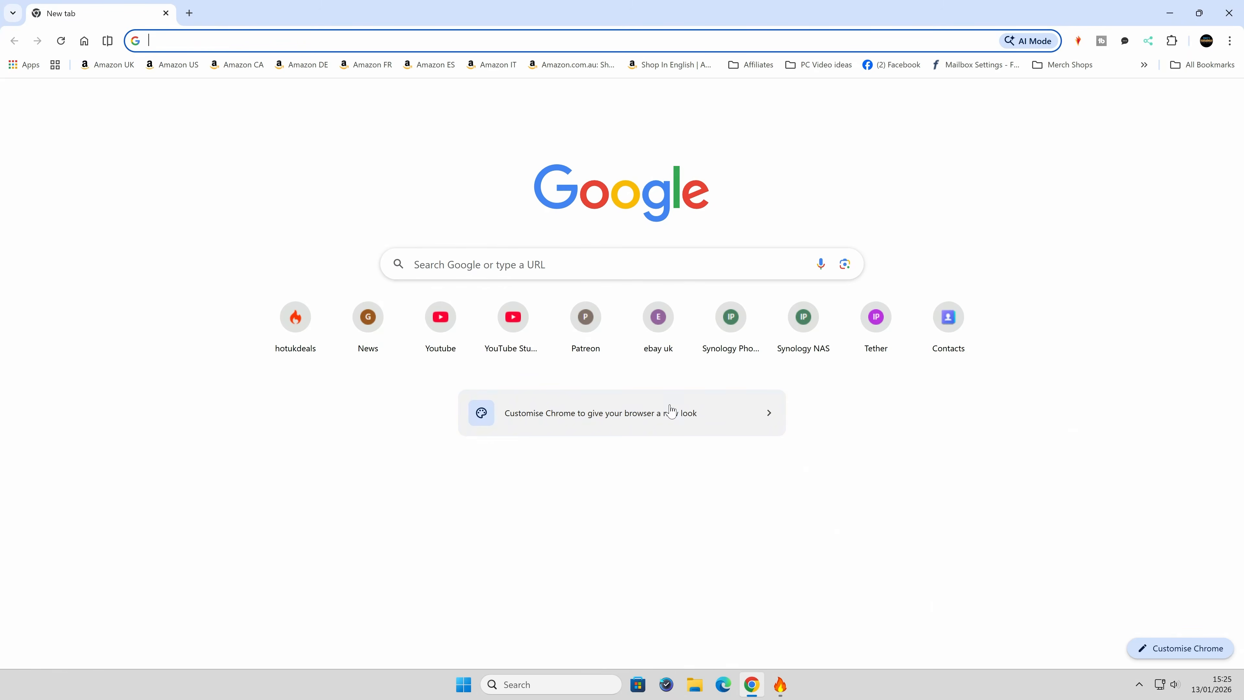
left_click(1230, 17)
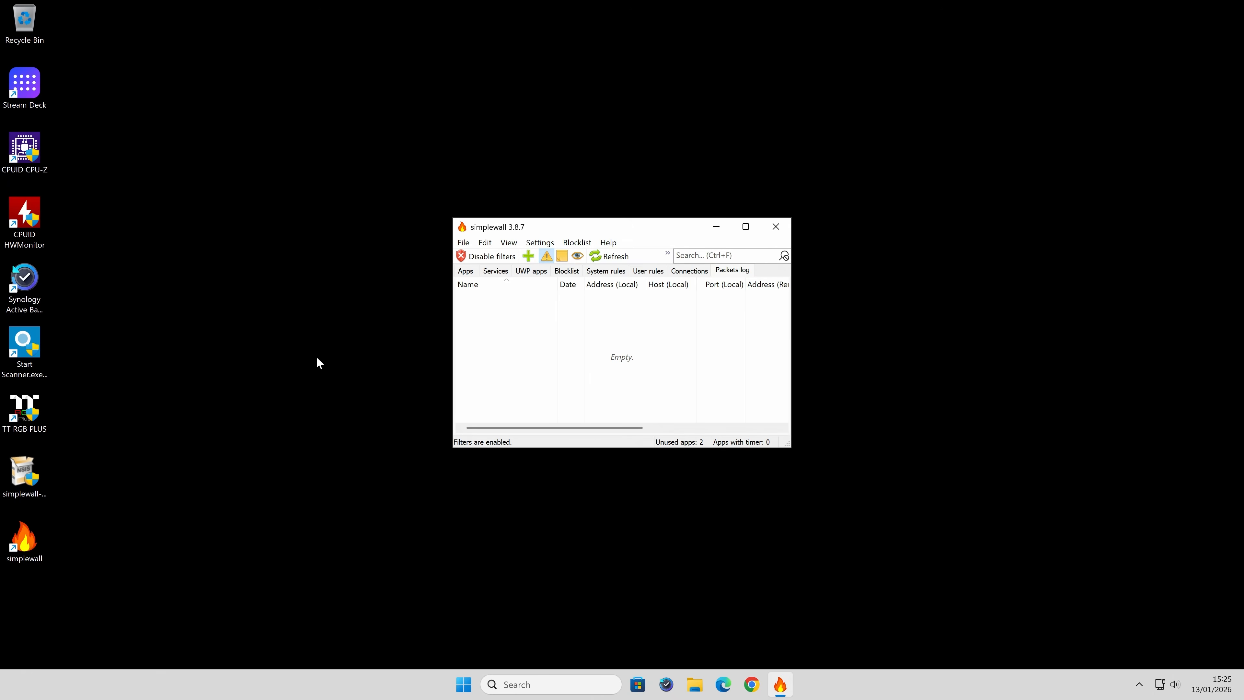
- Launch Microsoft Edge, allow network access for msedge.exe and node.exe, and dismiss the recommended browser settings prompt
left_click(722, 684)
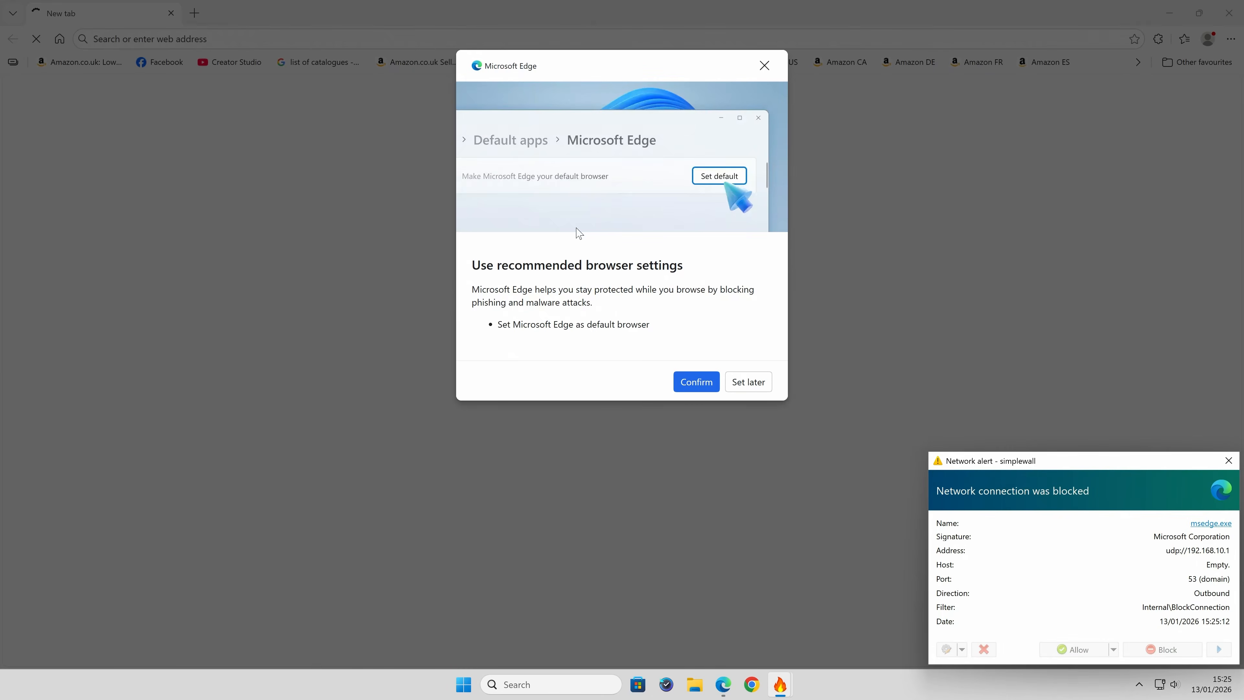
left_click(1081, 651)
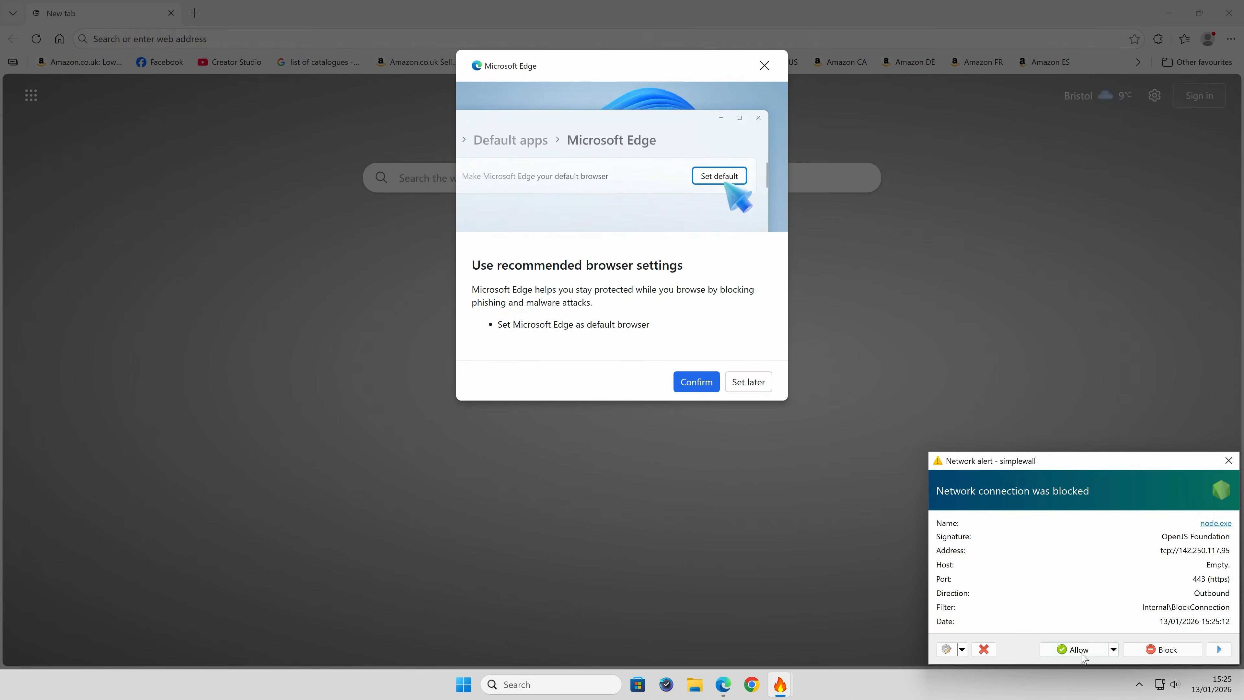
left_click(1081, 651)
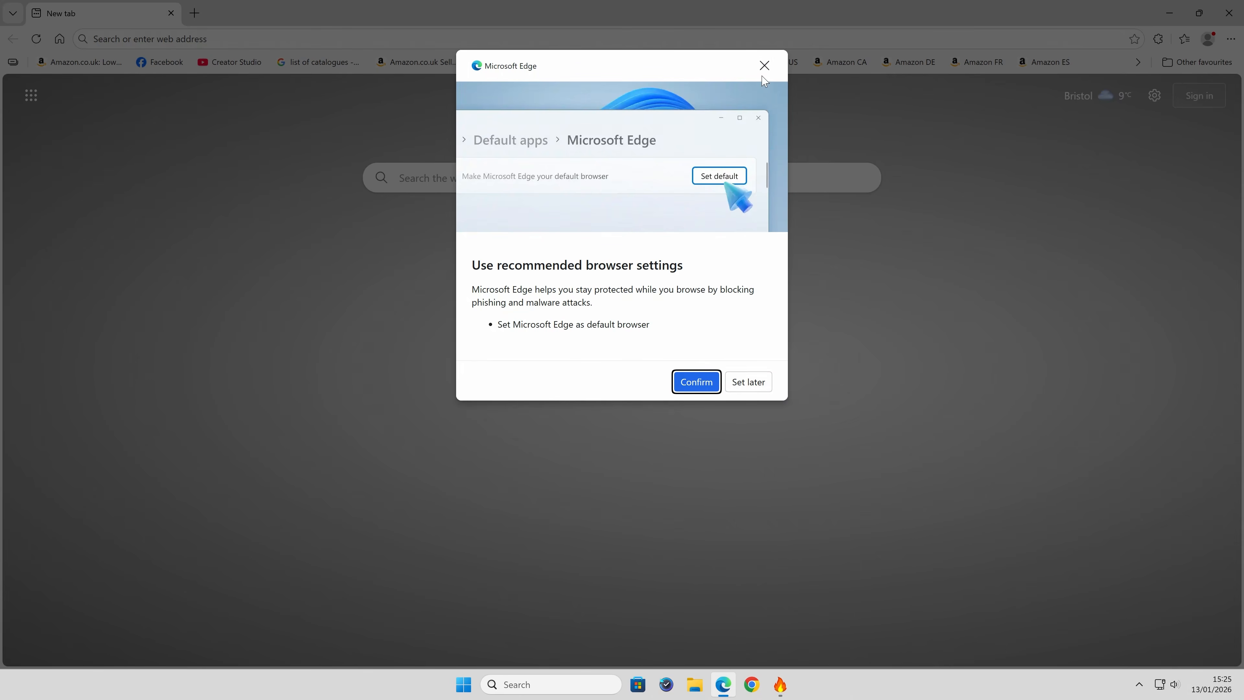
left_click(763, 69)
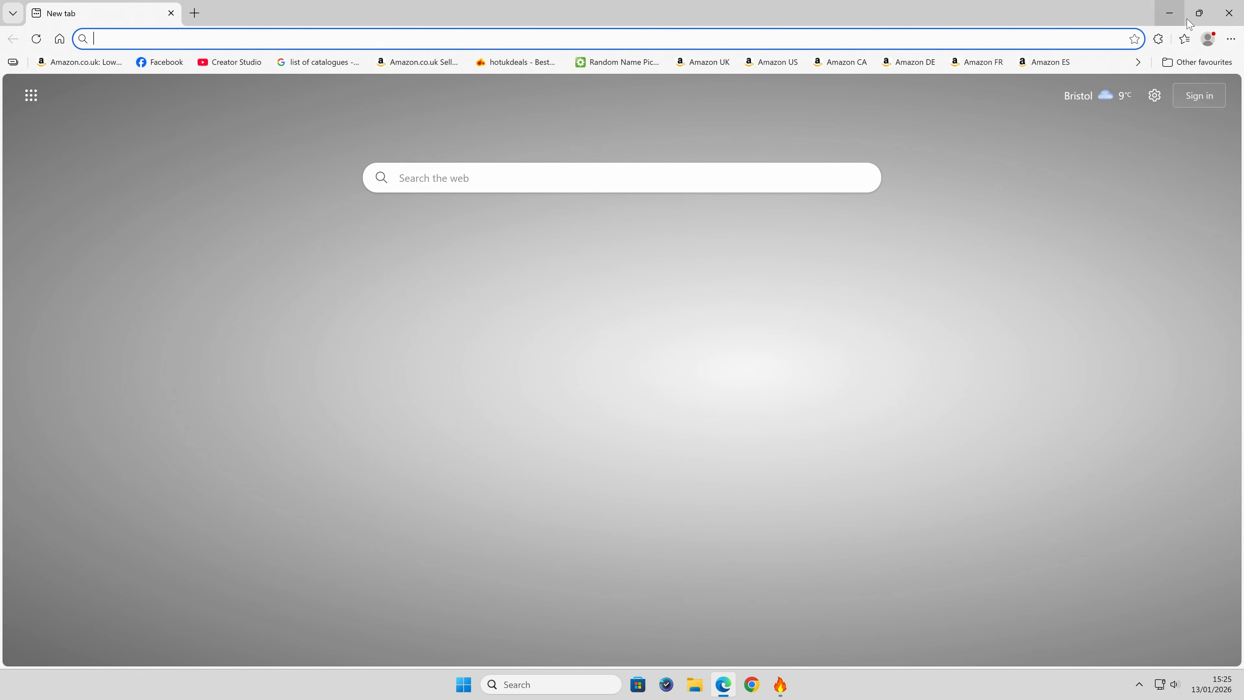
- Close Microsoft Edge and enable full internet access for msmpeng.exe in simplewall's list of desktop apps
left_click(1229, 17)
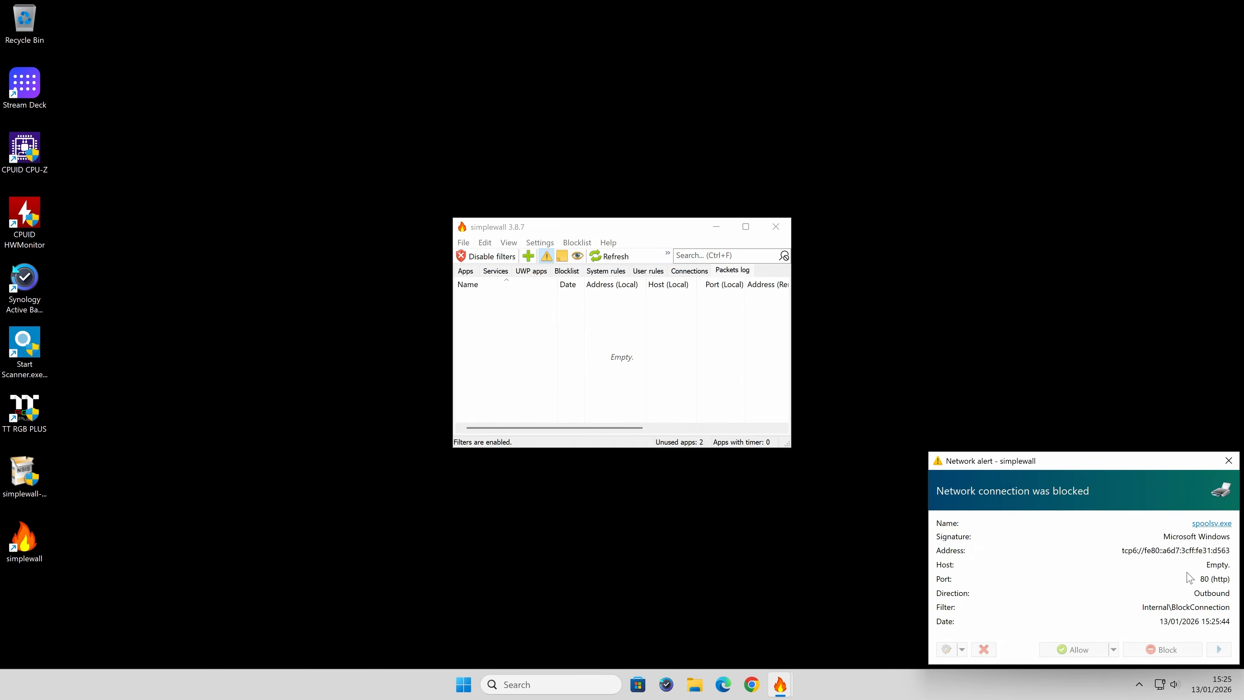
mouse_move(1209, 527)
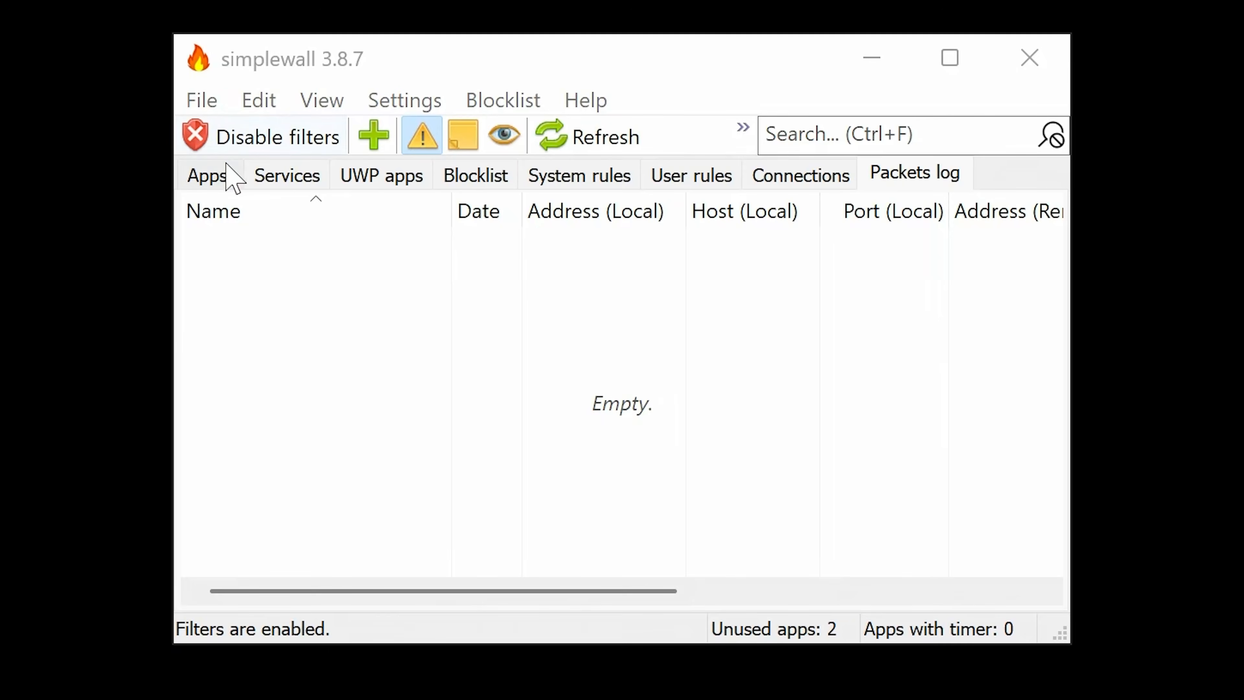
left_click(465, 270)
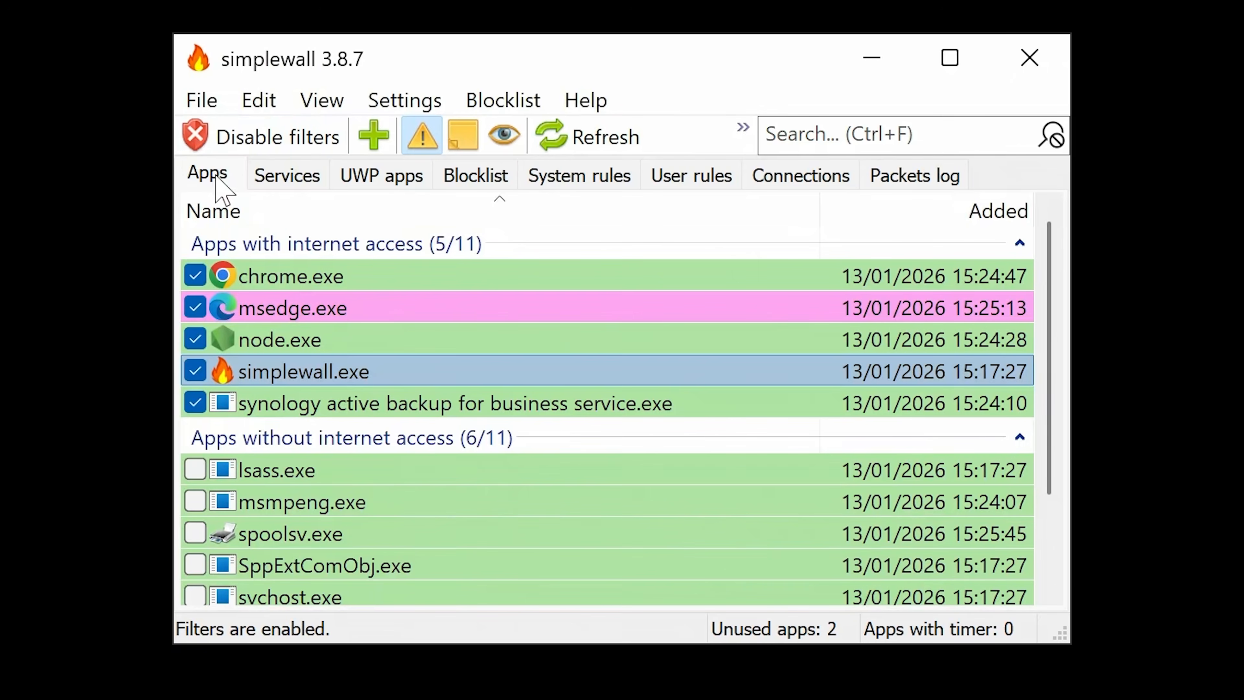
scroll(348, 397, "down", 1)
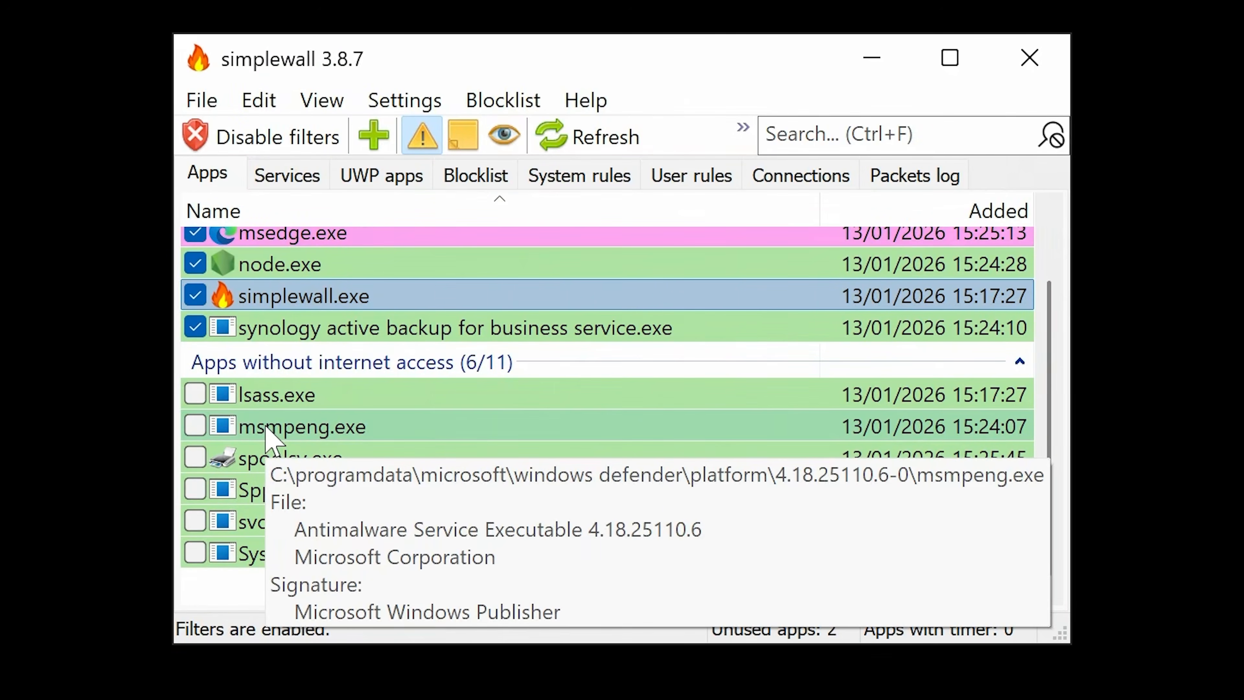
left_click(197, 425)
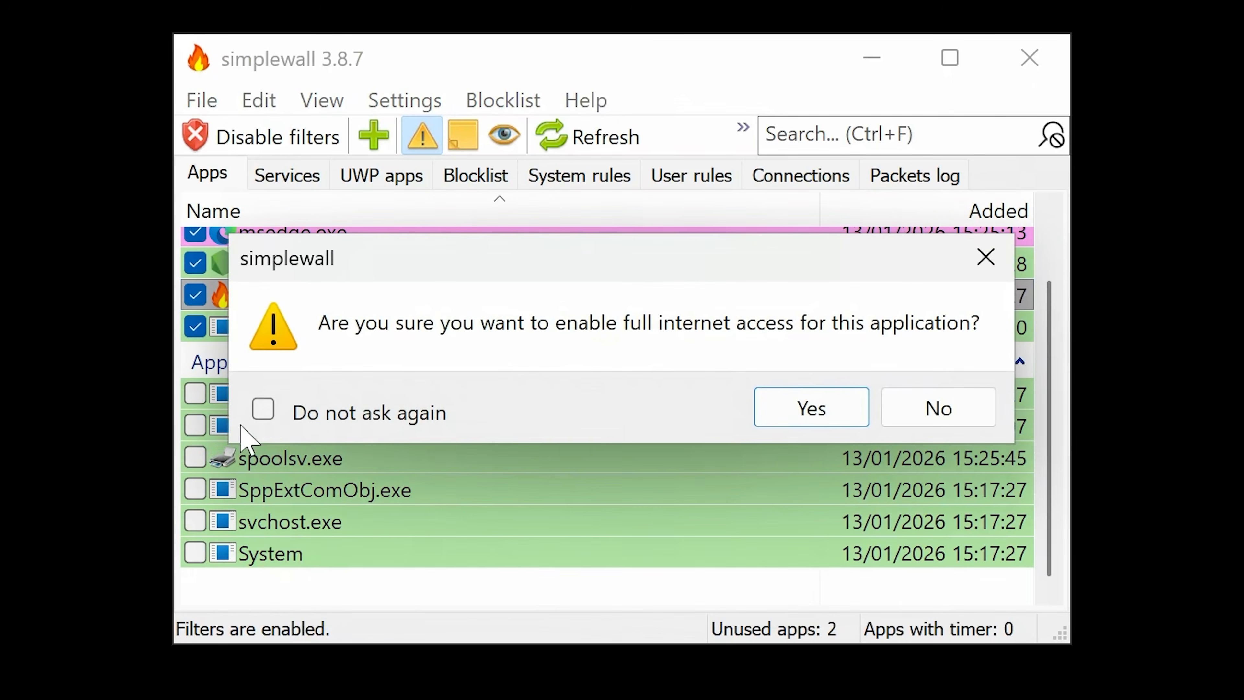
left_click(793, 416)
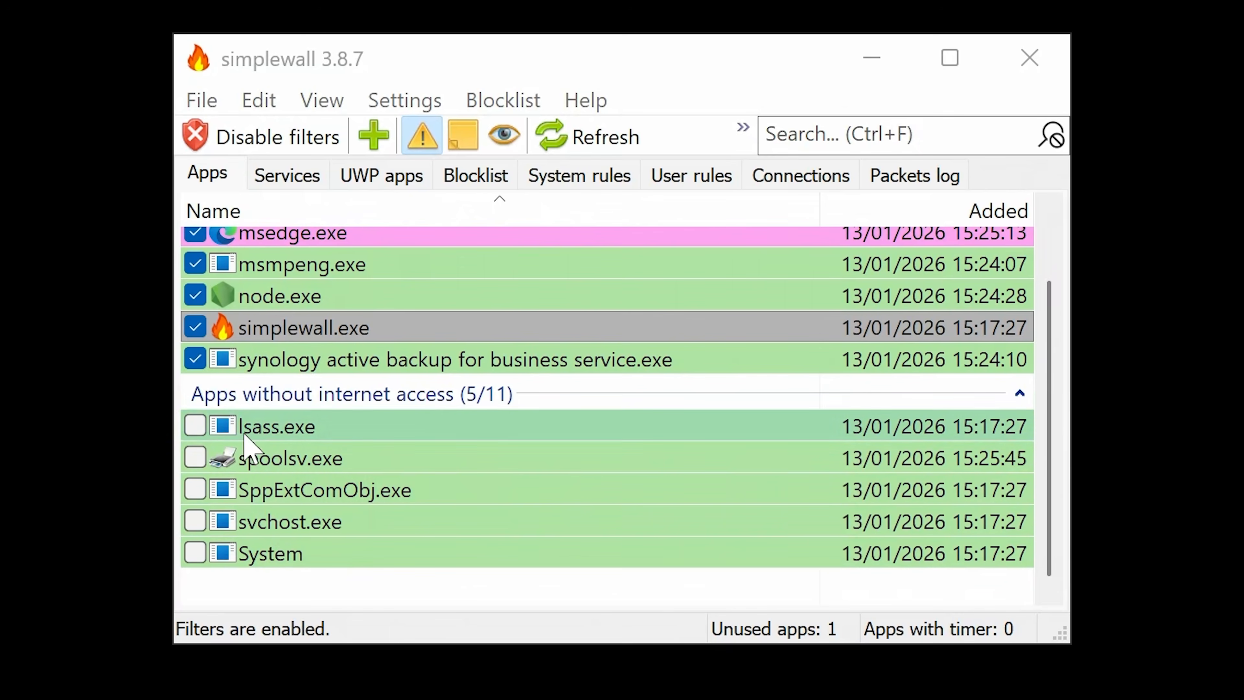
- Enable full internet access for Cinebench among the UWP apps and review the app list
left_click(356, 187)
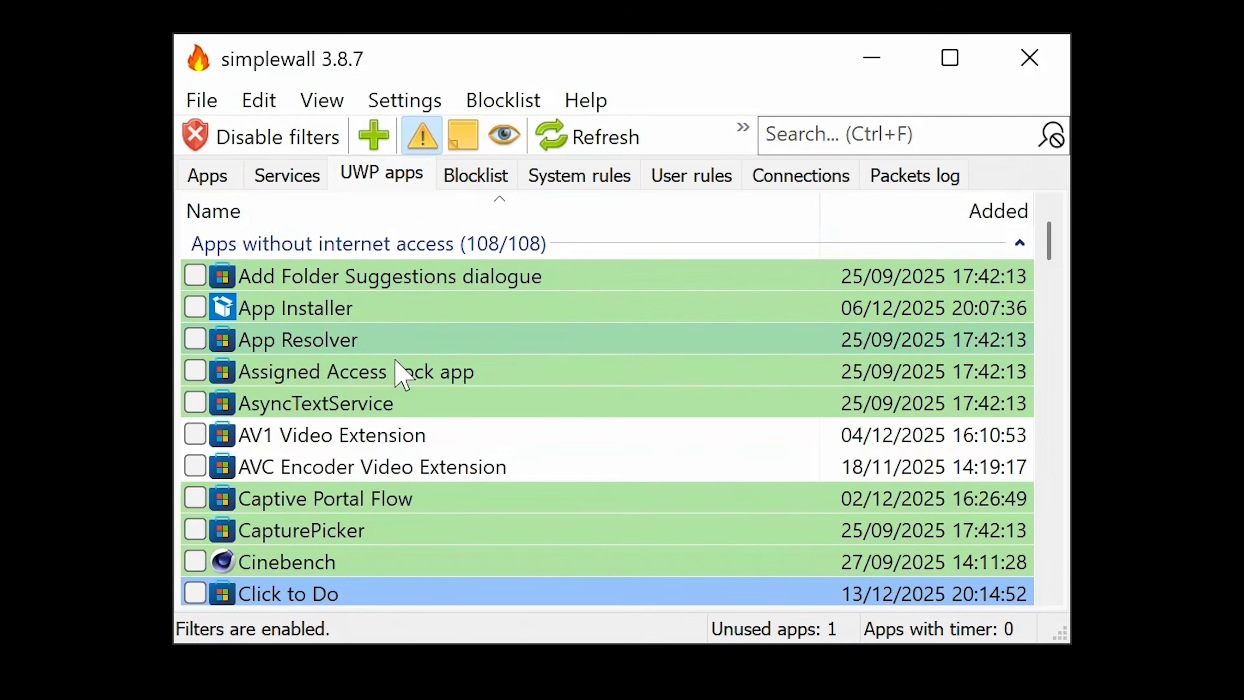
mouse_move(259, 431)
scroll(260, 430, "down", 3)
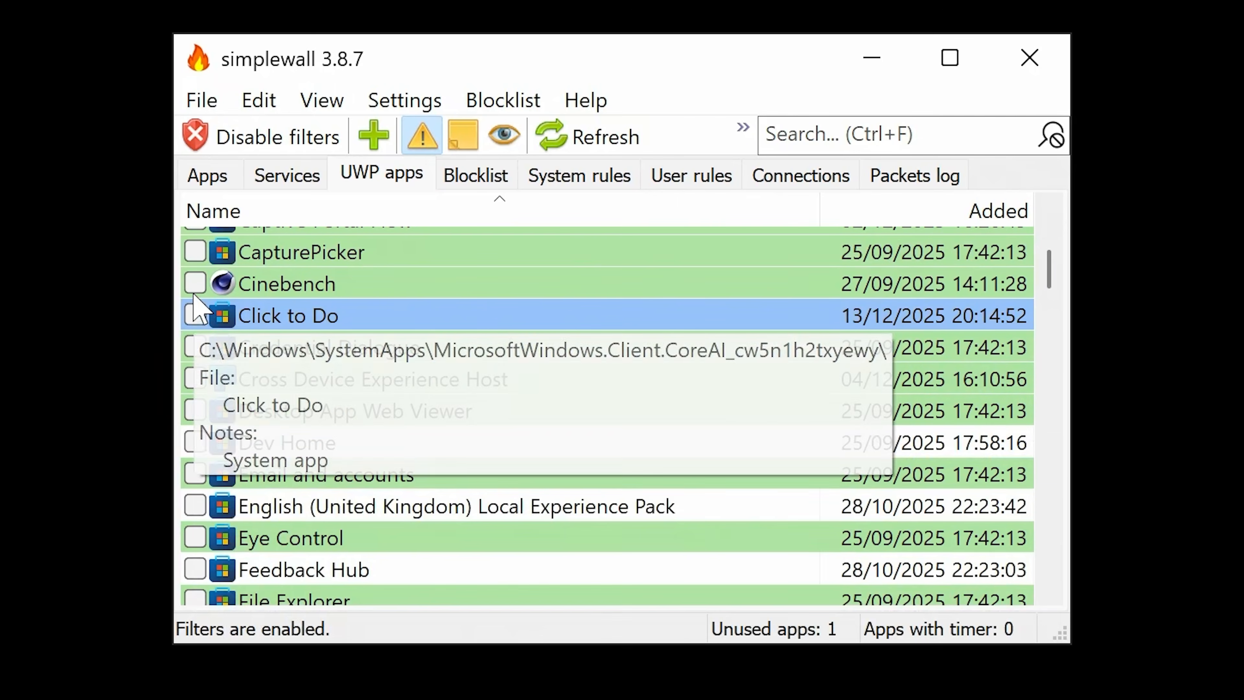
left_click(194, 283)
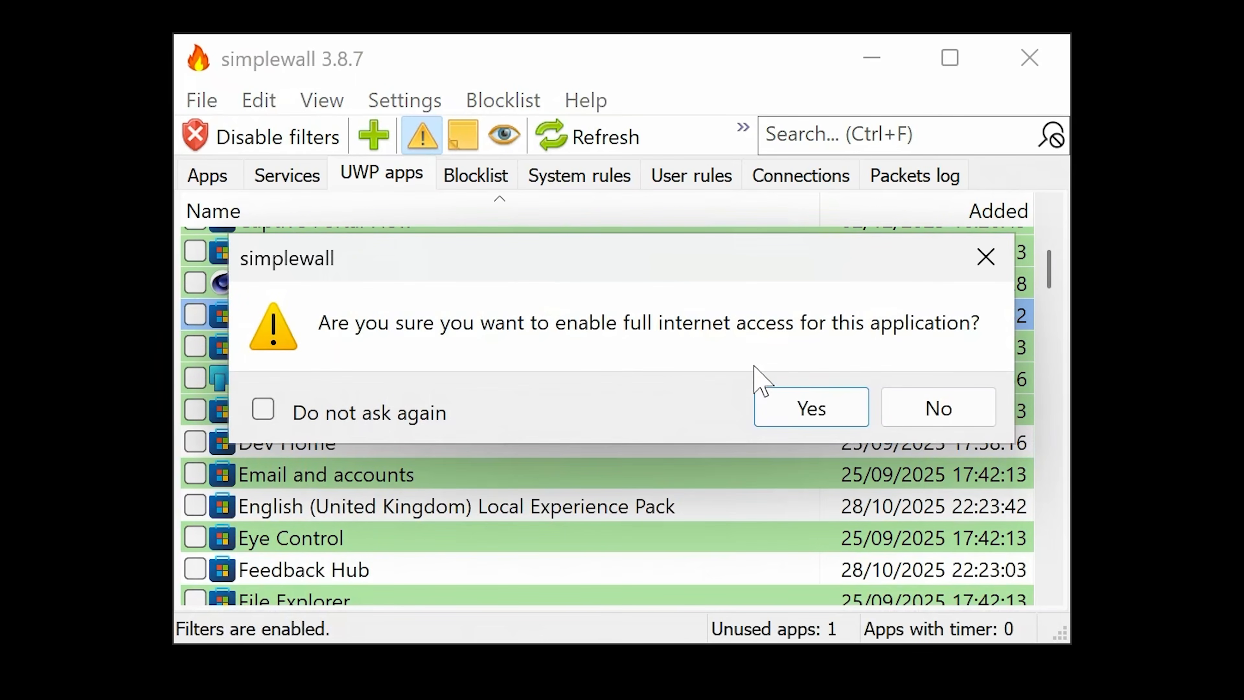
left_click(778, 408)
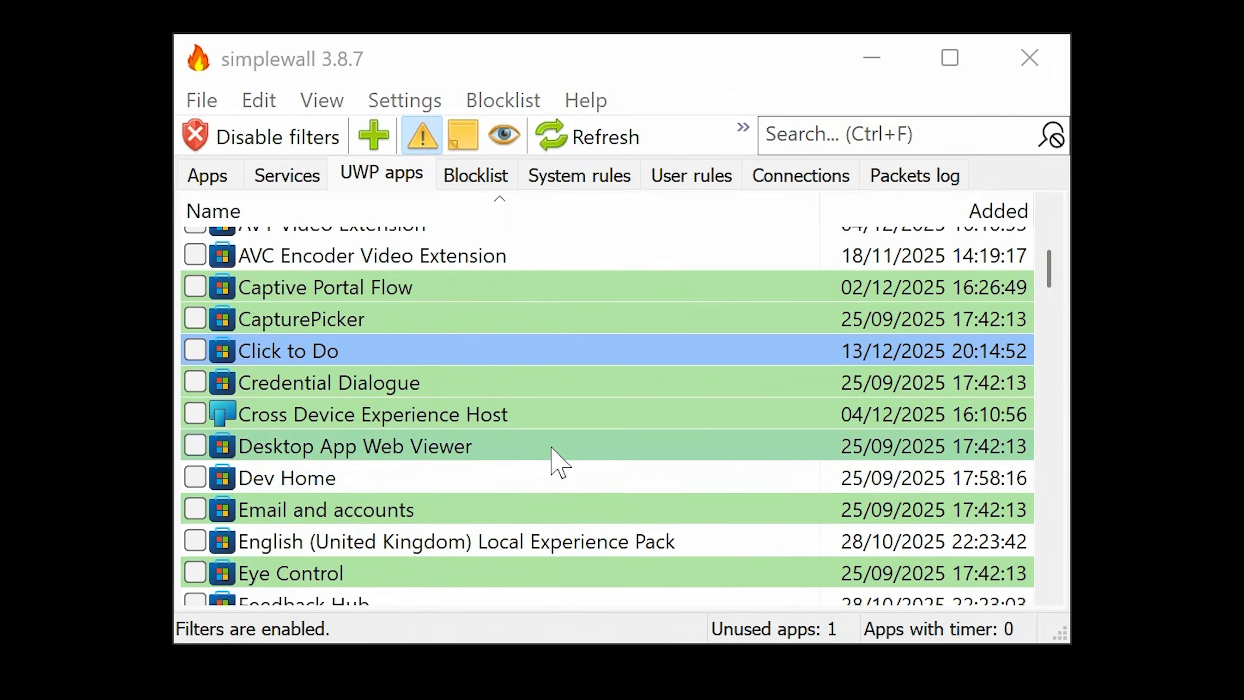
scroll(550, 463, "down", 3)
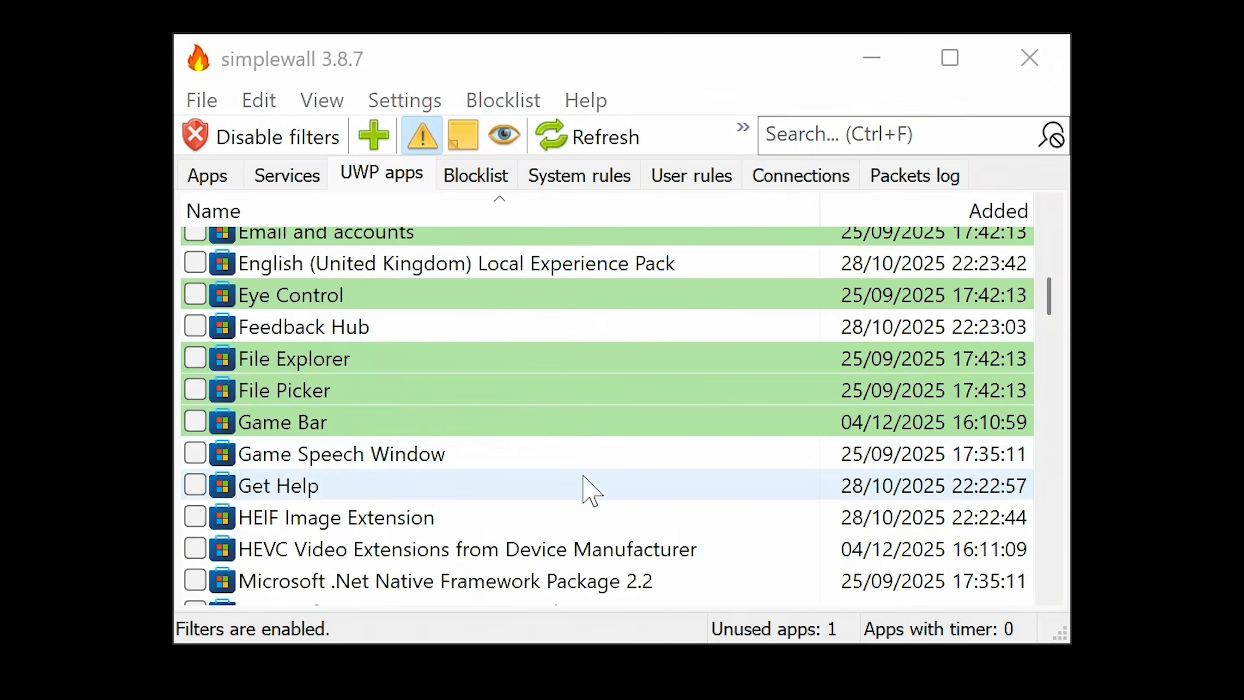
scroll(583, 475, "up", 6)
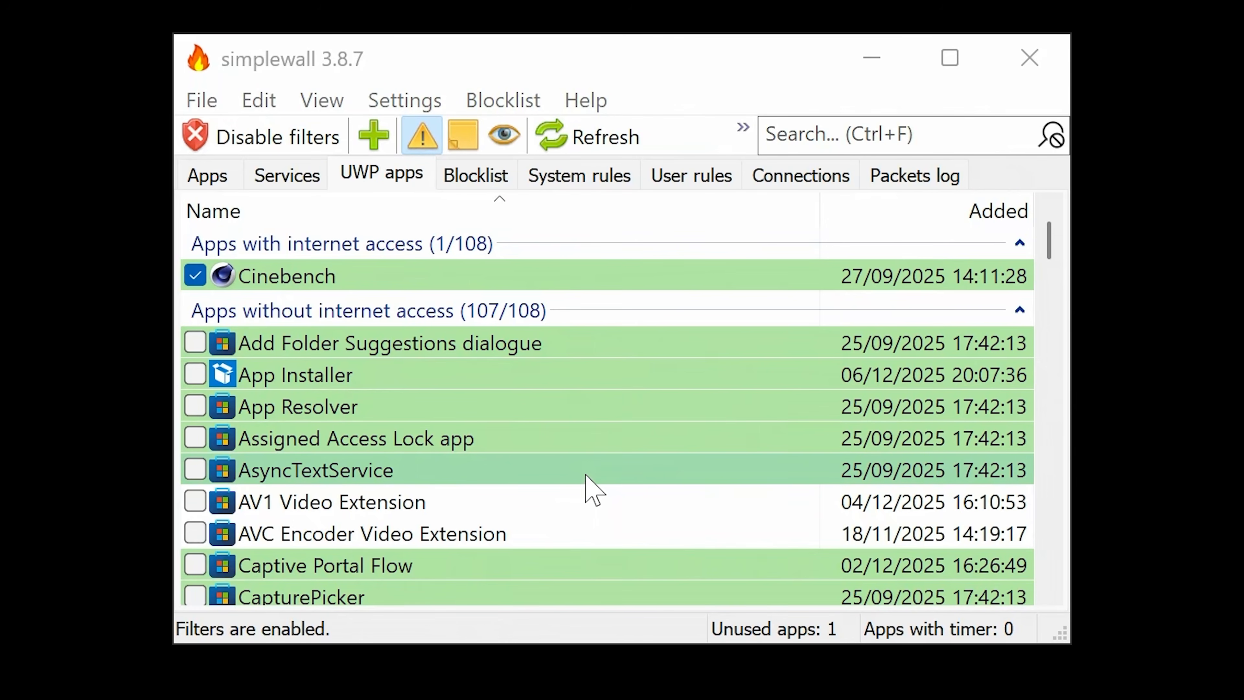